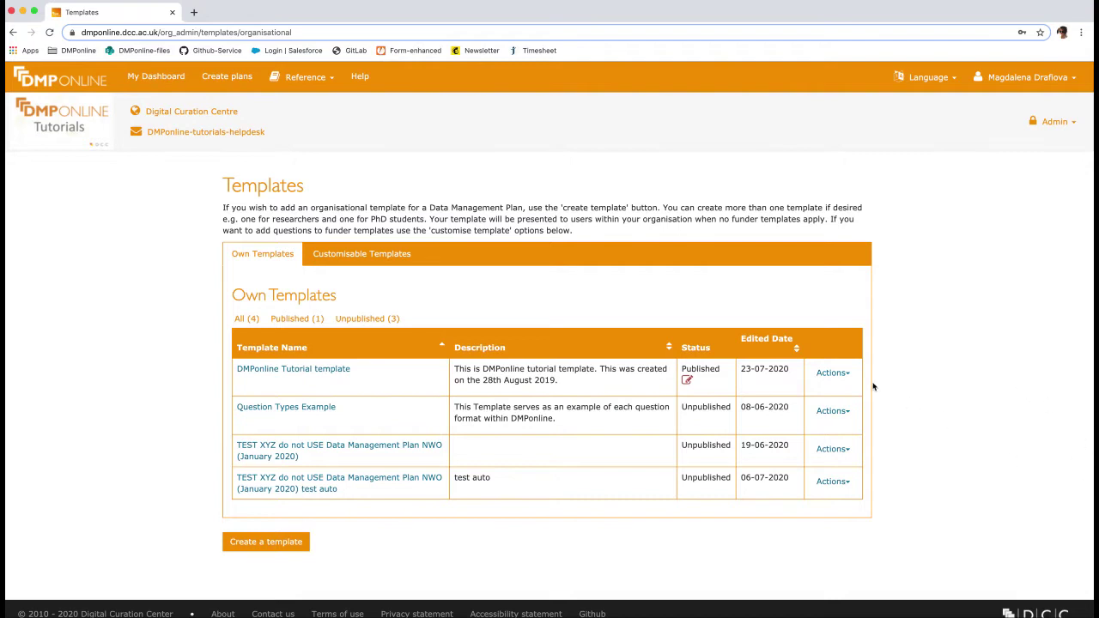
Open the organisation's own DMPonline Tutorial template and look over its details and overview.
{"action": "left_click", "coordinate": [331, 374]}
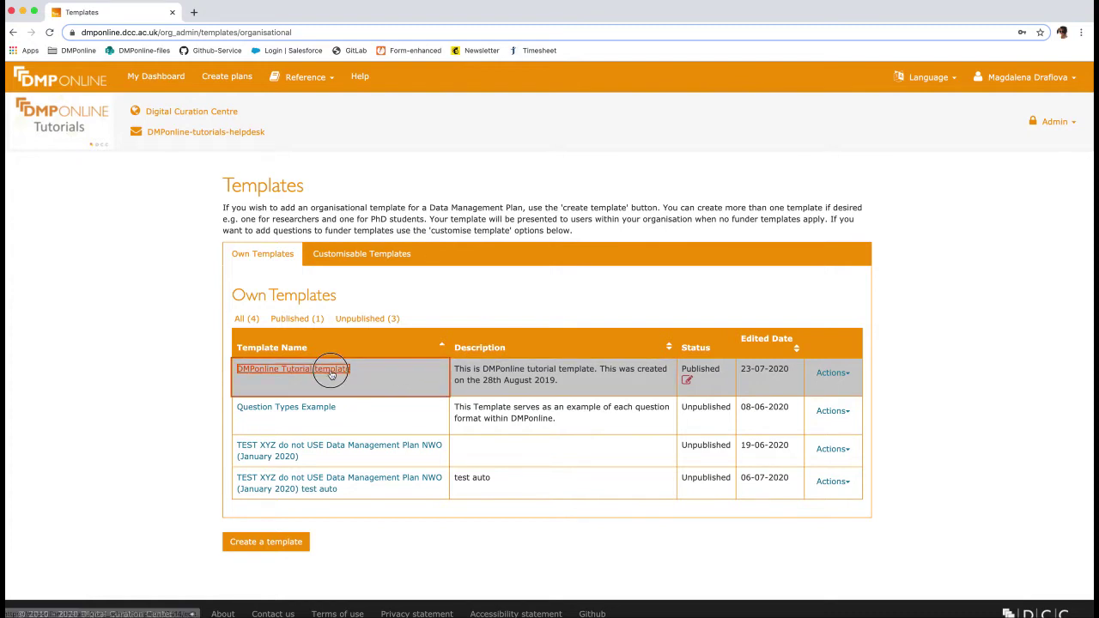
{"action": "scroll", "coordinate": [384, 434], "scroll_direction": "down", "scroll_amount": 2}
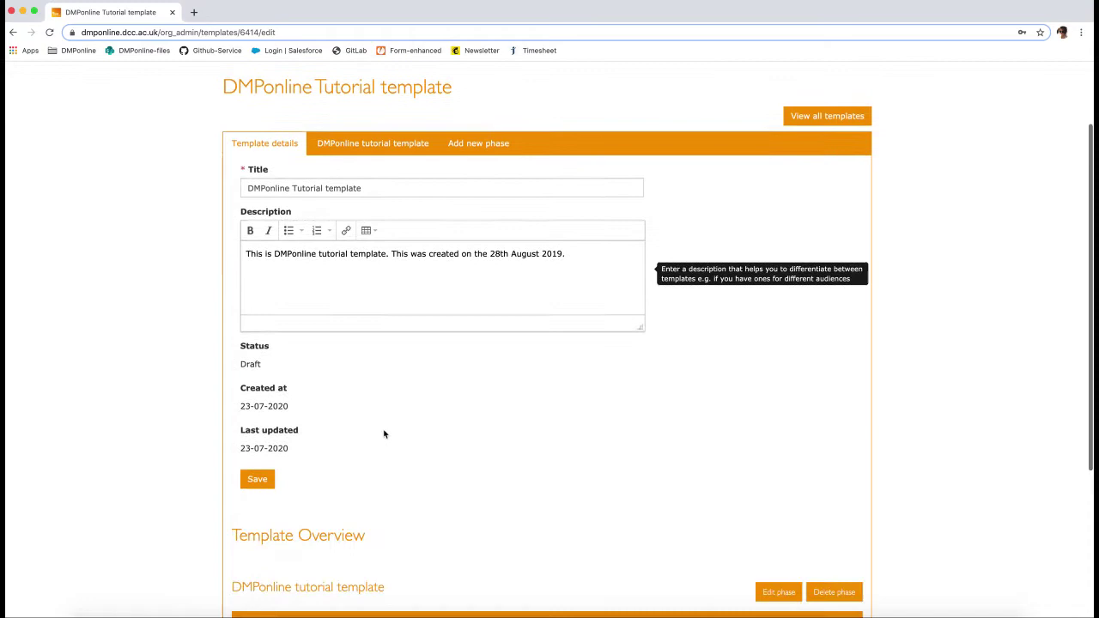
{"action": "scroll", "coordinate": [384, 434], "scroll_direction": "down", "scroll_amount": 3}
{"action": "scroll", "coordinate": [384, 434], "scroll_direction": "up", "scroll_amount": 4}
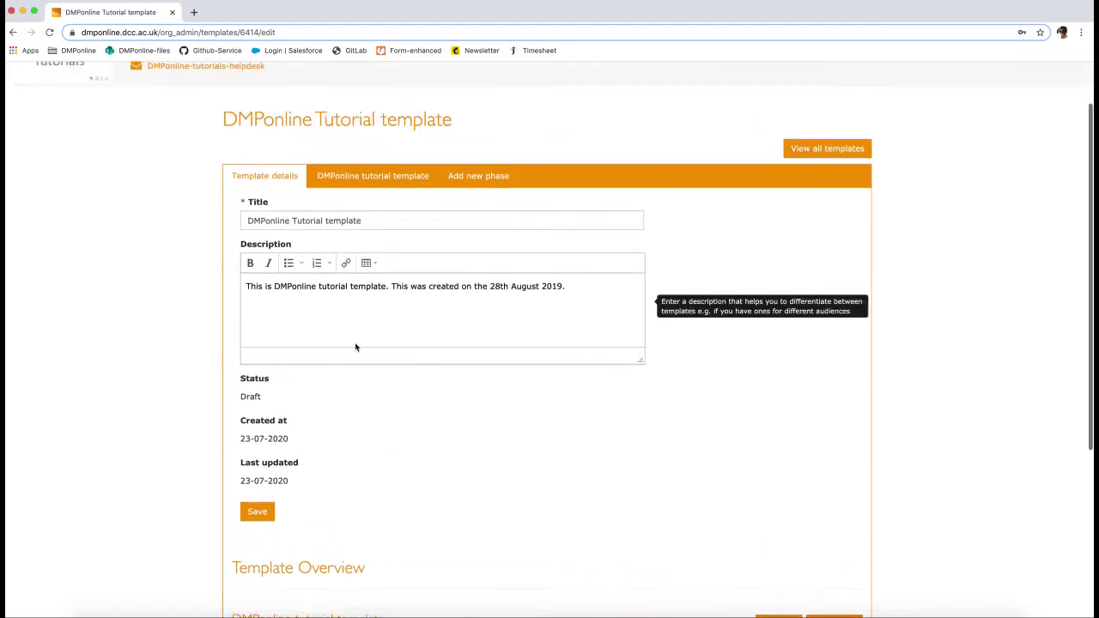
Open the template's DMPonline tutorial template phase and expand its DATA COLLECTION section.
{"action": "left_click", "coordinate": [414, 182]}
{"action": "scroll", "coordinate": [478, 349], "scroll_direction": "down", "scroll_amount": 2}
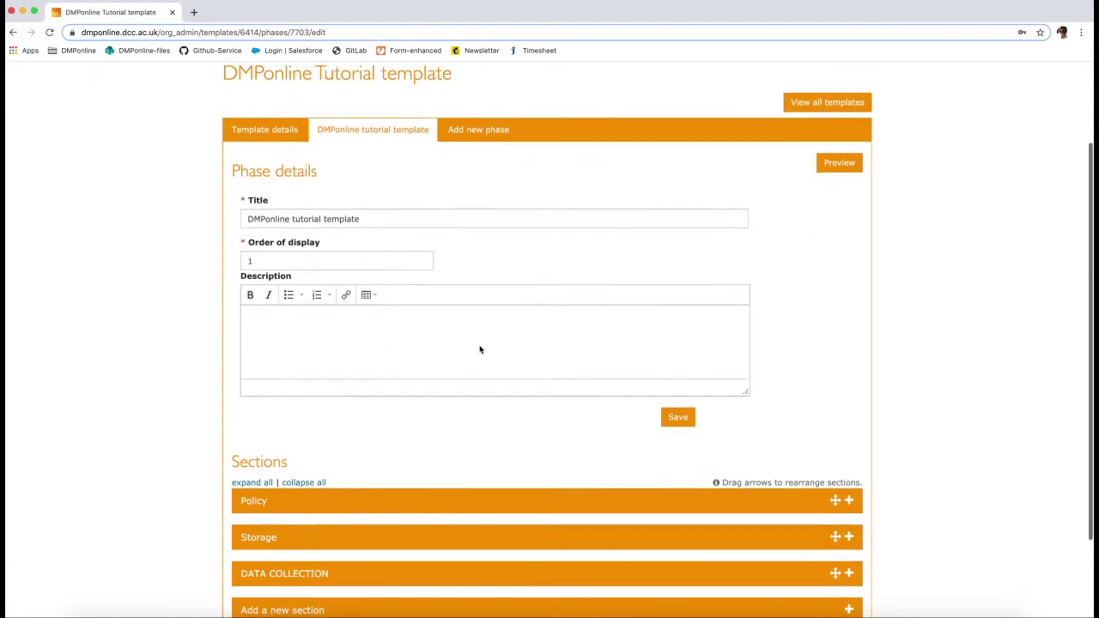
{"action": "scroll", "coordinate": [480, 350], "scroll_direction": "down", "scroll_amount": 2}
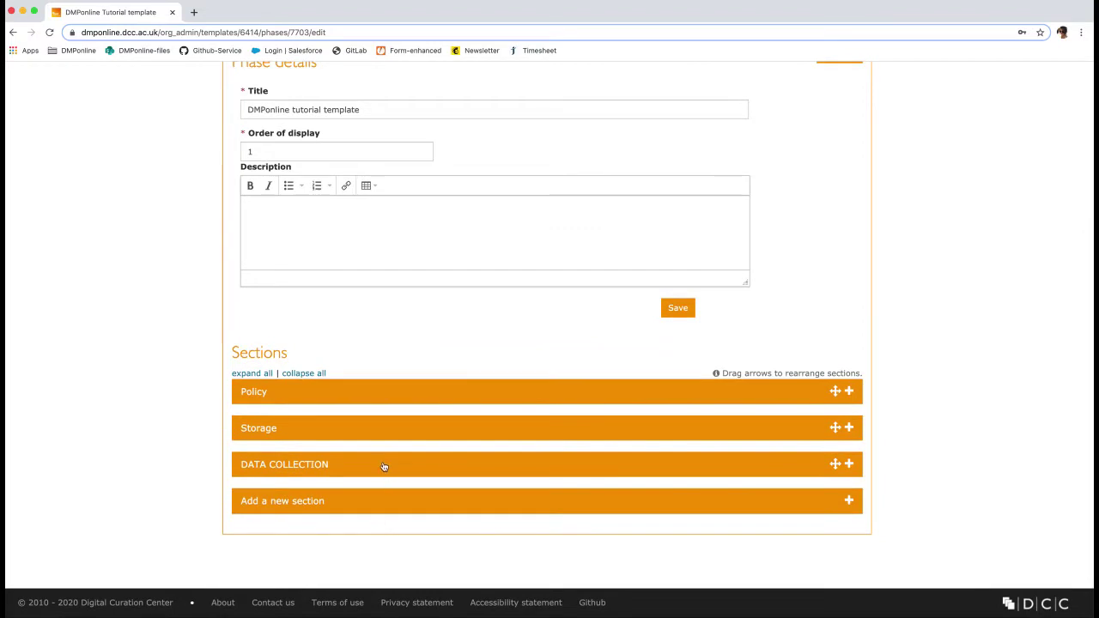
{"action": "left_click", "coordinate": [384, 464]}
{"action": "scroll", "coordinate": [384, 466], "scroll_direction": "down", "scroll_amount": 1}
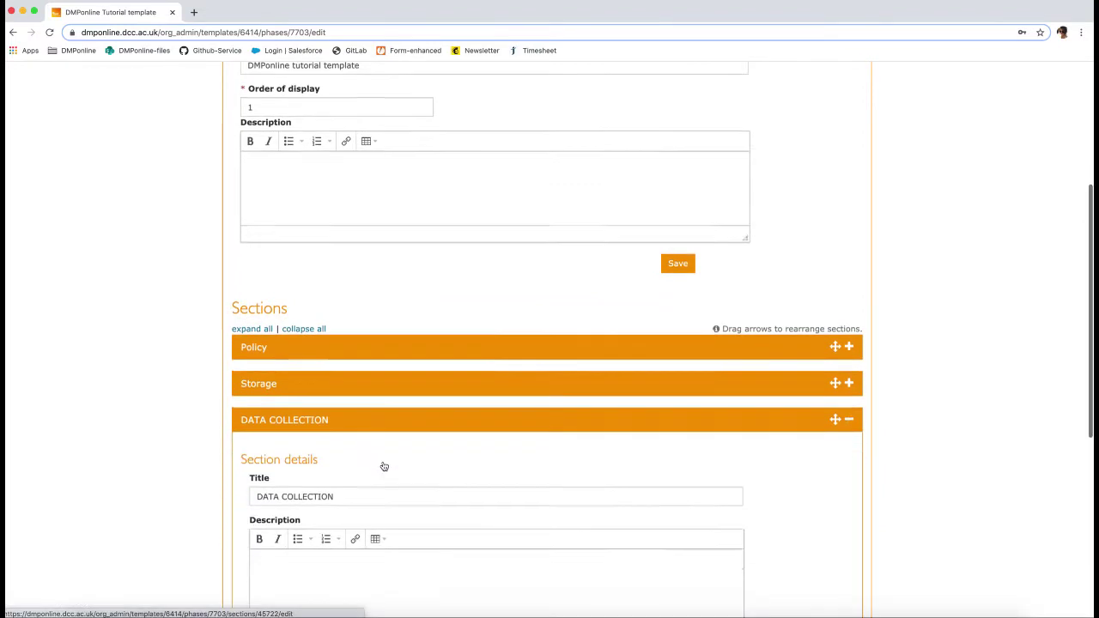
{"action": "scroll", "coordinate": [384, 466], "scroll_direction": "down", "scroll_amount": 7}
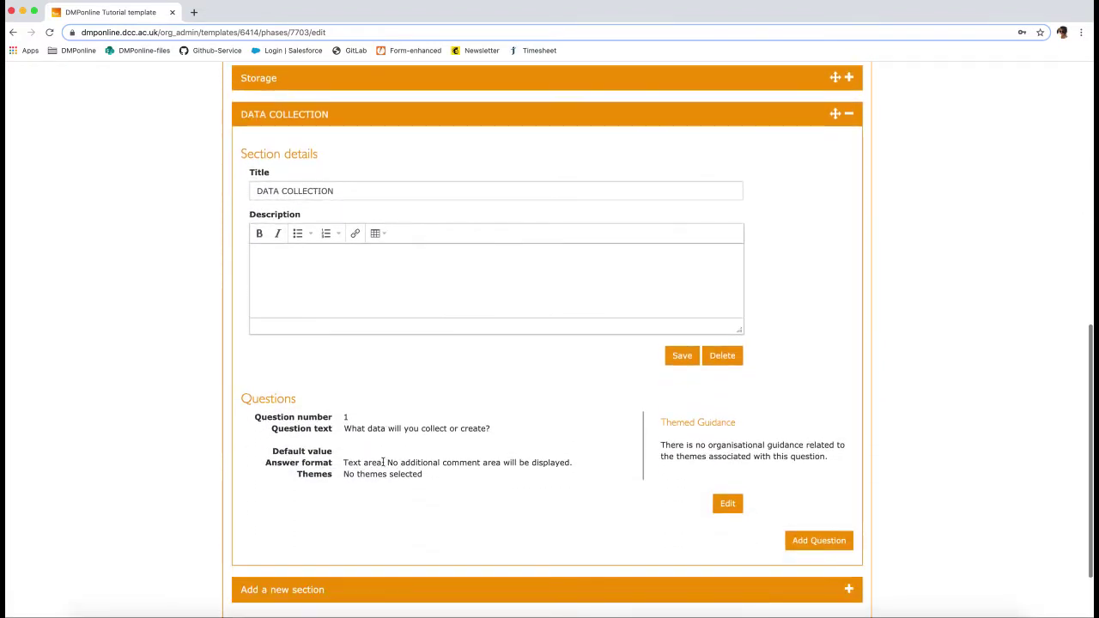
Add the "Questions to consider" list and data description advice as guidance for "What data will you collect or create?" and save the question.
{"action": "left_click", "coordinate": [735, 505]}
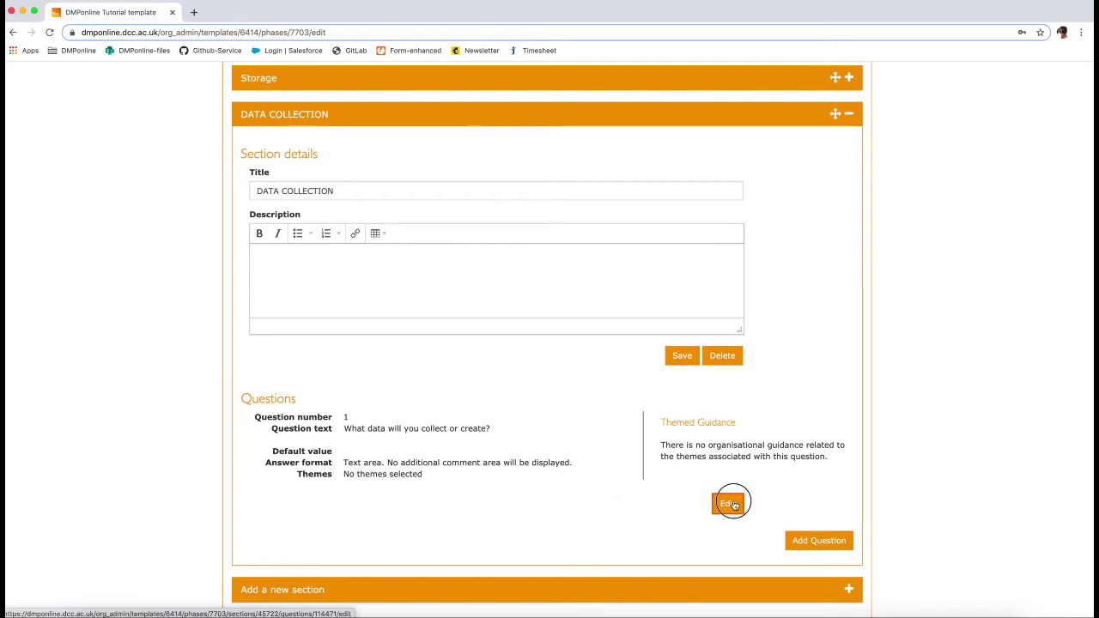
{"action": "scroll", "coordinate": [513, 471], "scroll_direction": "down", "scroll_amount": 6}
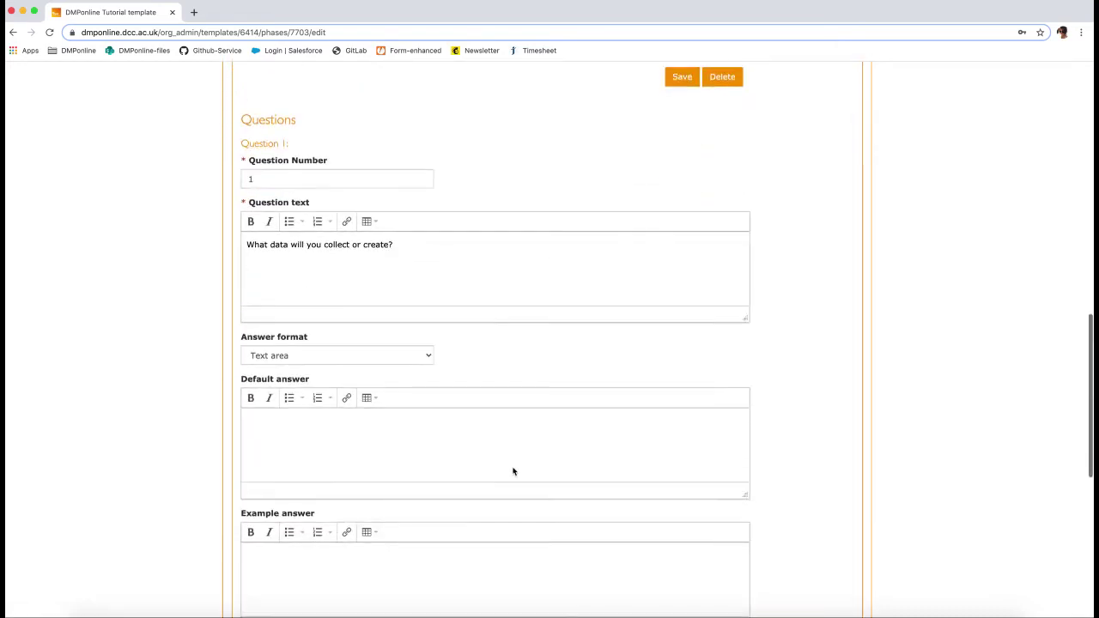
{"action": "scroll", "coordinate": [512, 471], "scroll_direction": "down", "scroll_amount": 6}
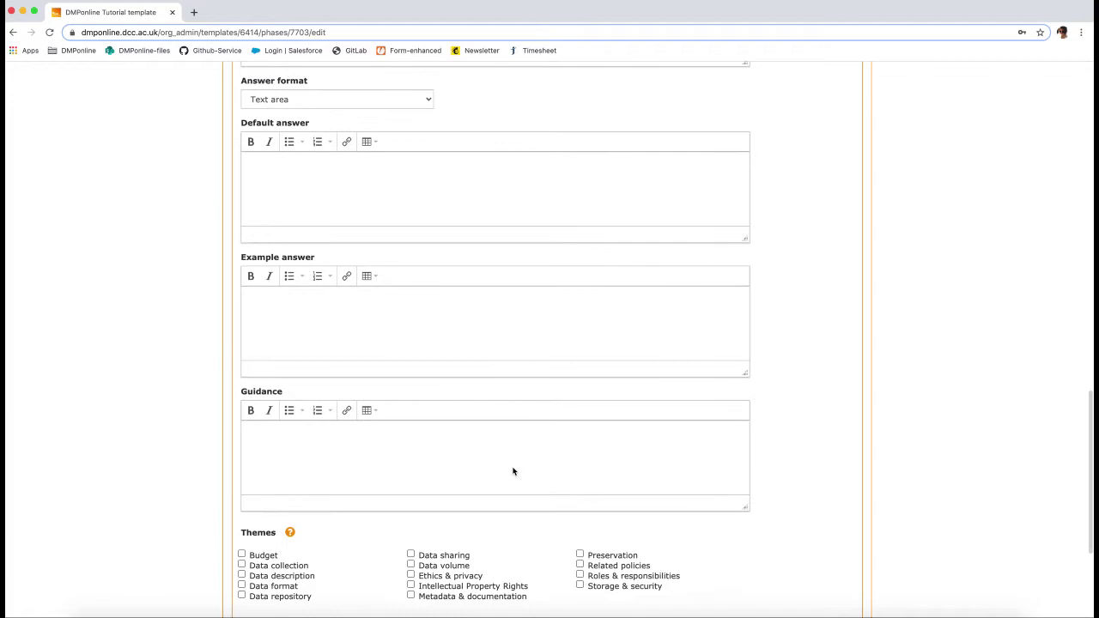
{"action": "scroll", "coordinate": [512, 471], "scroll_direction": "down", "scroll_amount": 1}
{"action": "left_click", "coordinate": [504, 394]}
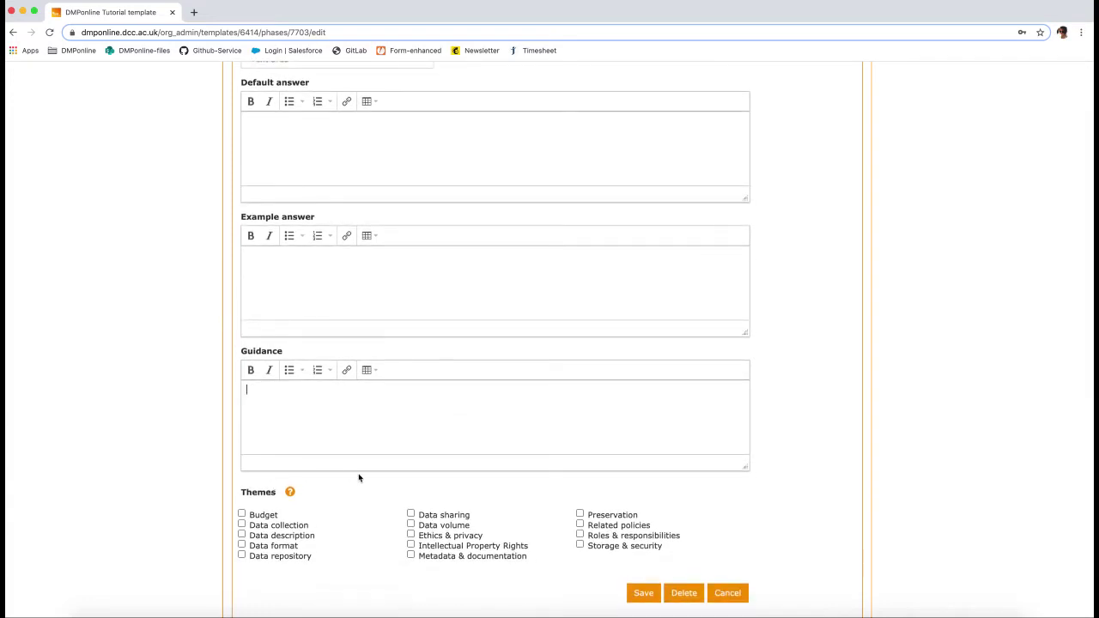
{"action": "type", "text": "Questions to consider: What type, format and volume of data? Do your chosen formats and software enable sharing and long-term access to the data? Are there any existing data that you can reuse? Guidance: Give a brief description of the data, including any existing data or third-party sources that will be used, in each case noting its content, type and coverage. Outline and justify your choice of format and consider the implications of data format and data volumes in terms of storage, backup and access.  How will the data be collected or created?"}
{"action": "scroll", "coordinate": [518, 461], "scroll_direction": "down", "scroll_amount": 1}
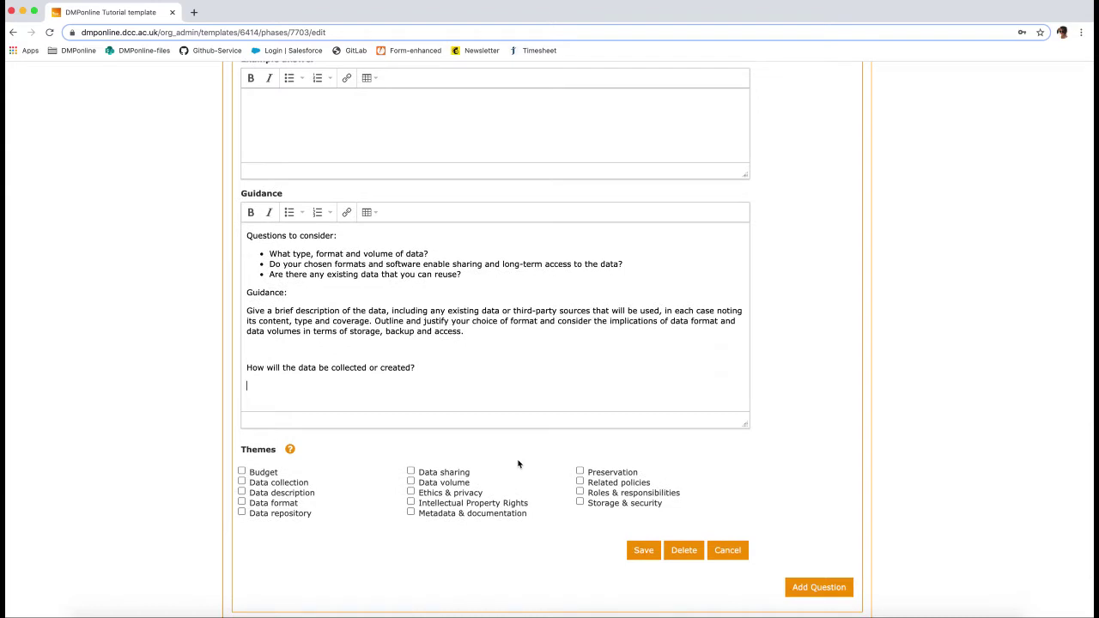
{"action": "scroll", "coordinate": [665, 459], "scroll_direction": "down", "scroll_amount": 1}
{"action": "left_click", "coordinate": [644, 528]}
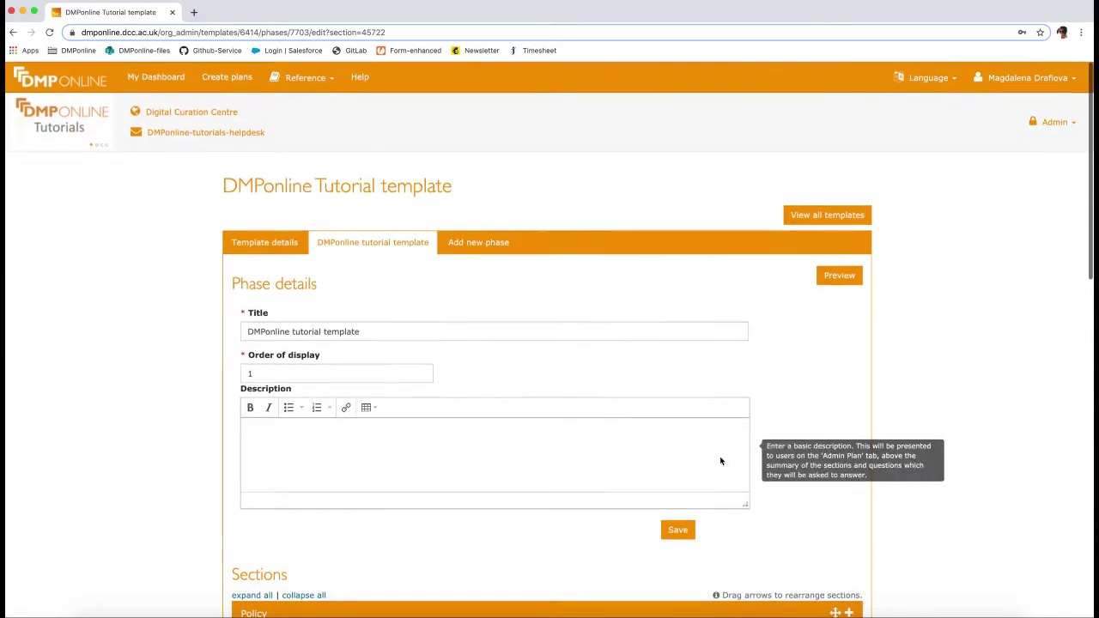
Review the template's details and its overview of sections and questions.
{"action": "left_click", "coordinate": [257, 244]}
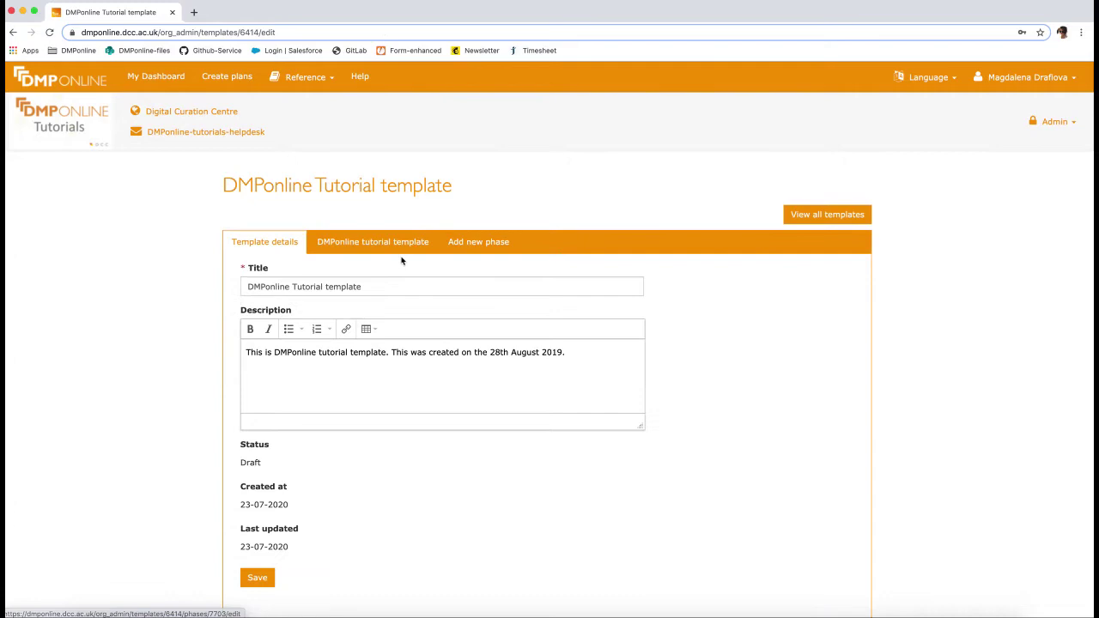
{"action": "scroll", "coordinate": [409, 260], "scroll_direction": "down", "scroll_amount": 4}
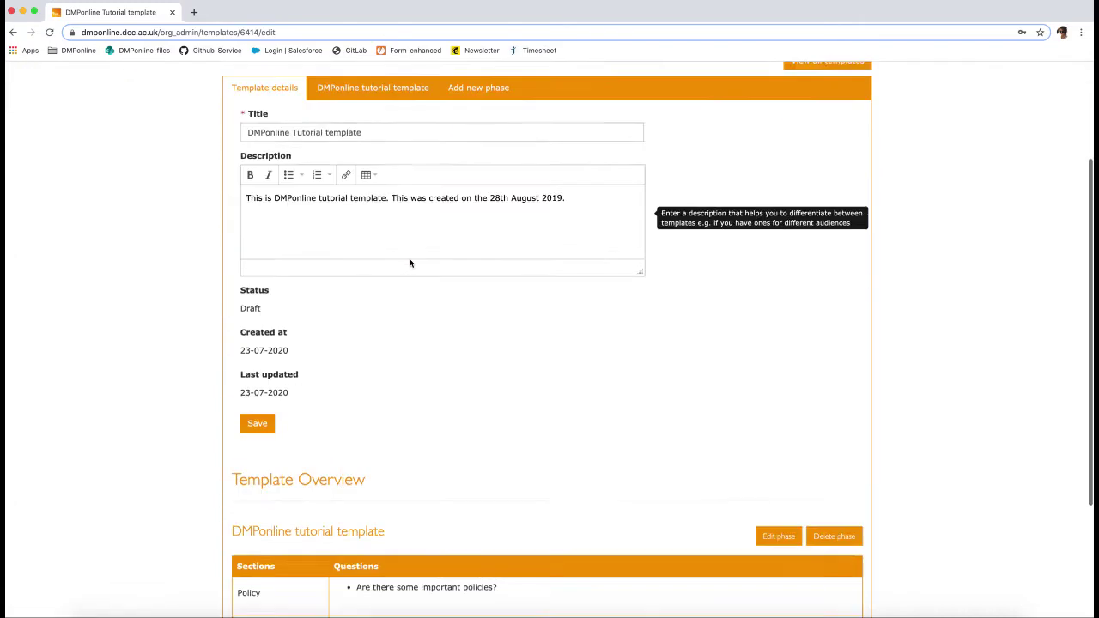
{"action": "scroll", "coordinate": [410, 263], "scroll_direction": "down", "scroll_amount": 3}
{"action": "scroll", "coordinate": [410, 262], "scroll_direction": "up", "scroll_amount": 5}
{"action": "scroll", "coordinate": [995, 204], "scroll_direction": "up", "scroll_amount": 4}
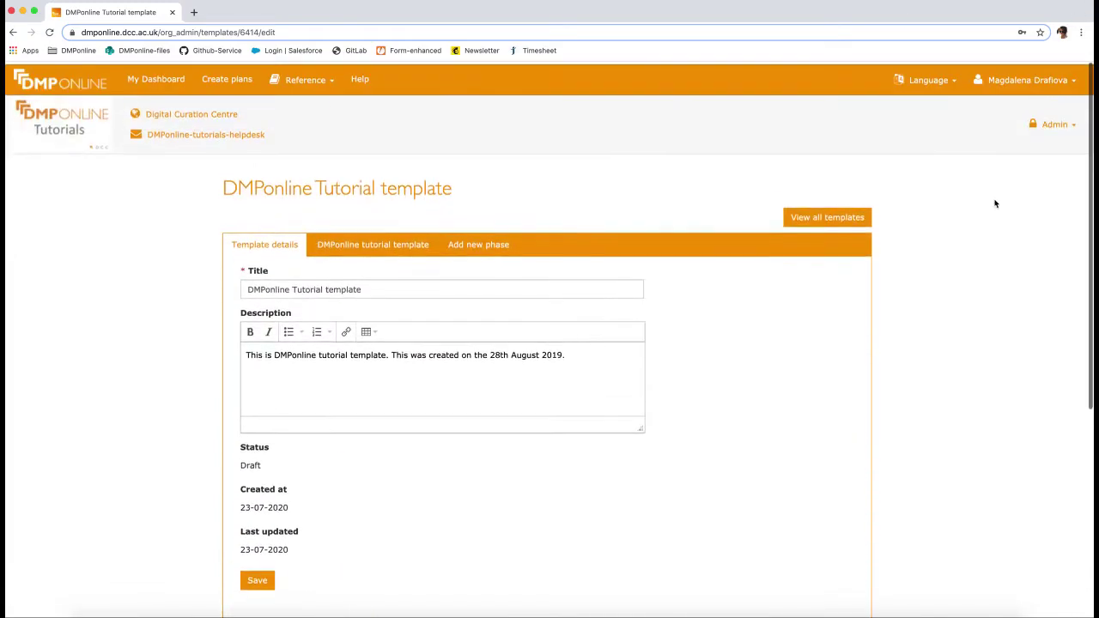
Return to the organisation's templates list and publish the changes made to the DMPonline Tutorial template.
{"action": "left_click", "coordinate": [848, 216]}
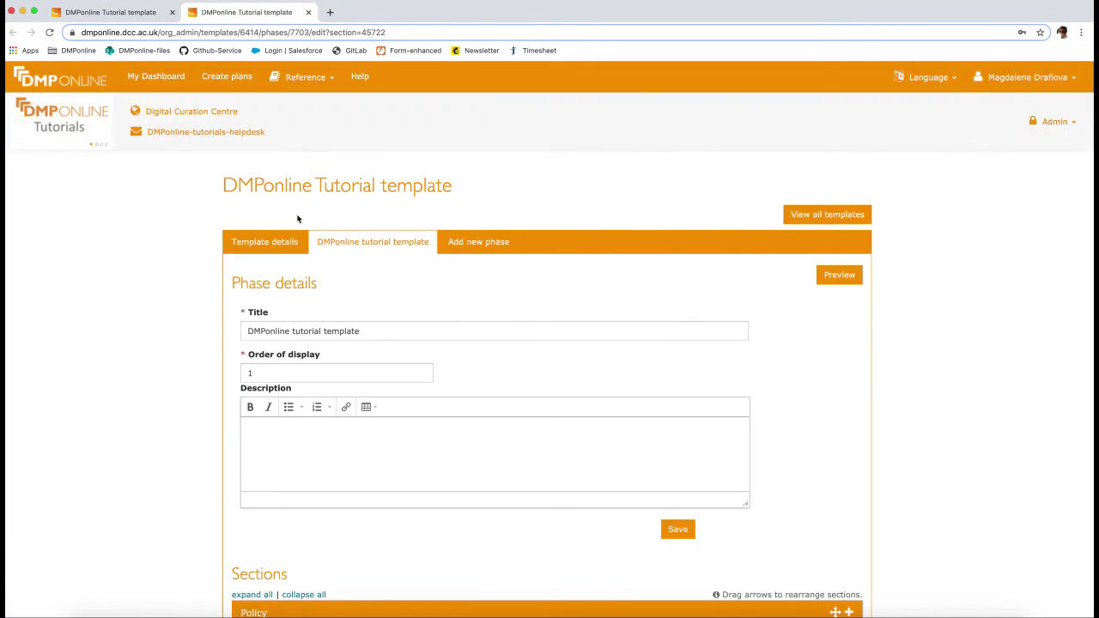
{"action": "left_click", "coordinate": [1065, 117]}
{"action": "left_click", "coordinate": [1012, 182]}
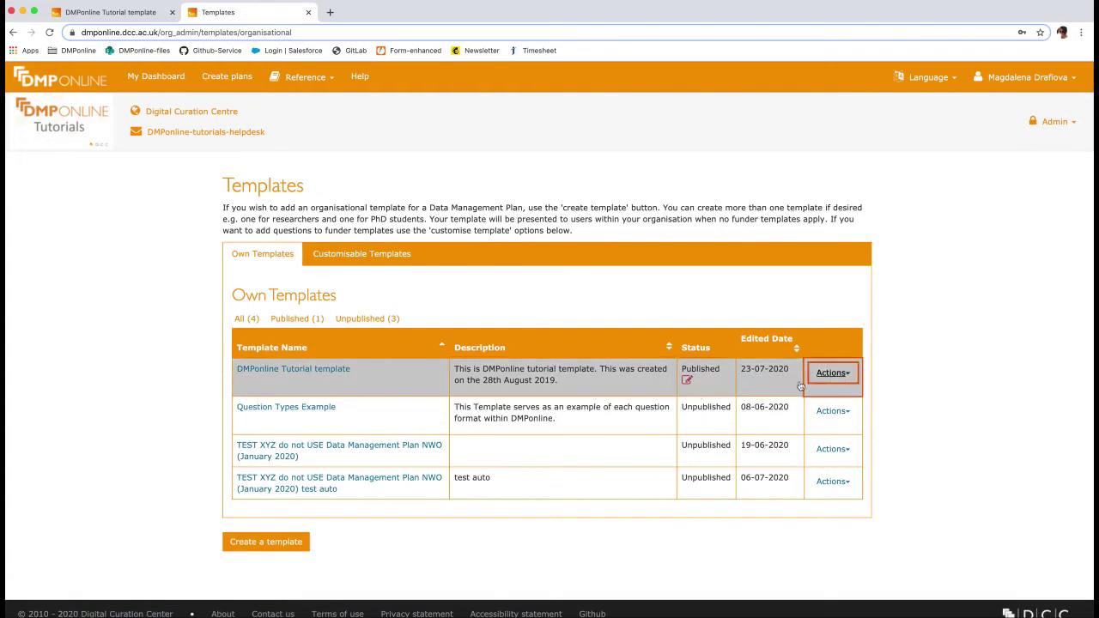
{"action": "left_click", "coordinate": [833, 374]}
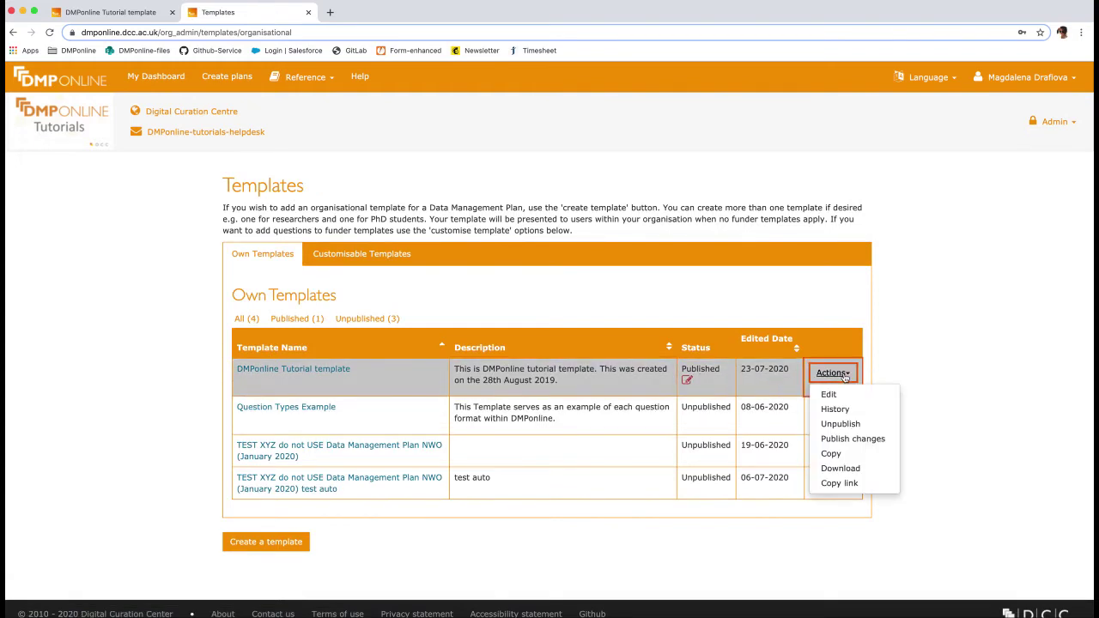
{"action": "left_click", "coordinate": [878, 438]}
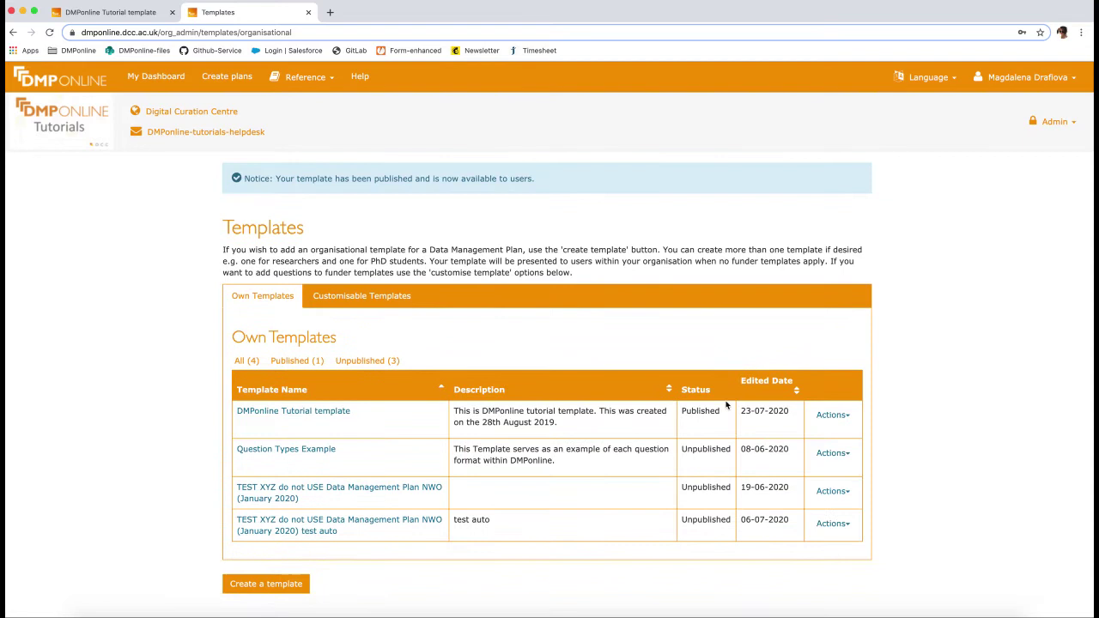
Reopen the DMPonline Tutorial template's phase and check the guidance on the question in the DATA COLLECTION section.
{"action": "left_click", "coordinate": [312, 416]}
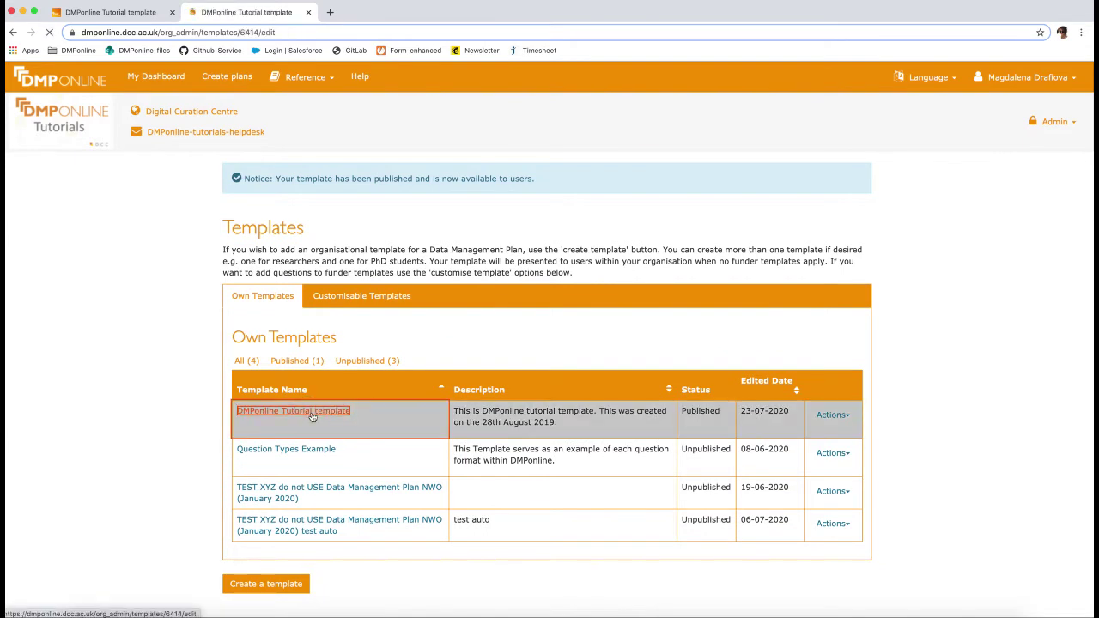
{"action": "left_click", "coordinate": [367, 239]}
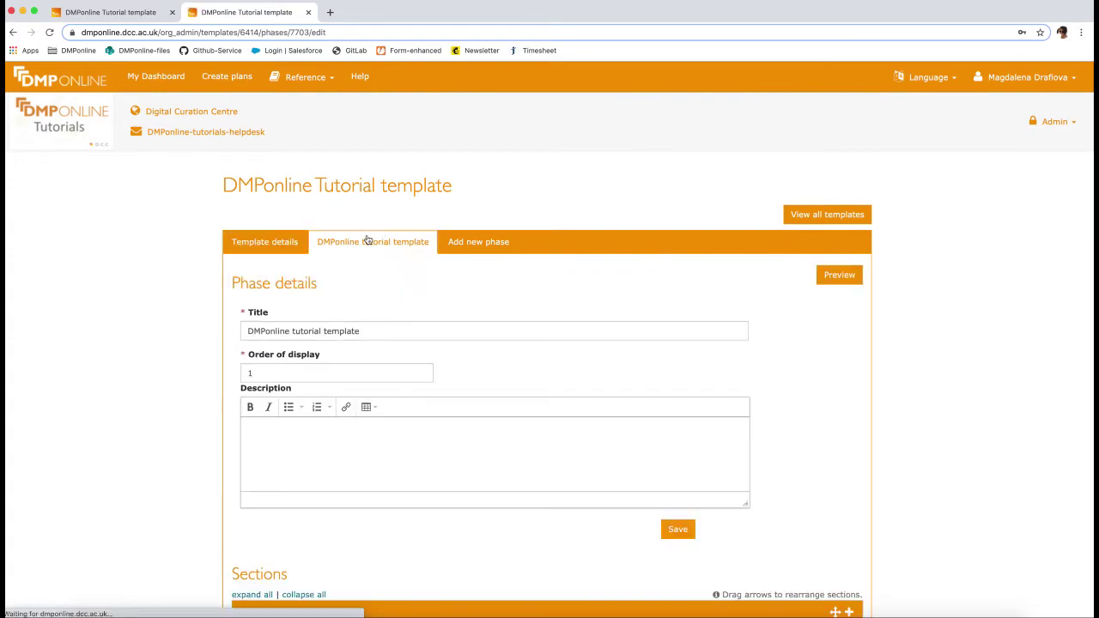
{"action": "scroll", "coordinate": [195, 292], "scroll_direction": "down", "scroll_amount": 5}
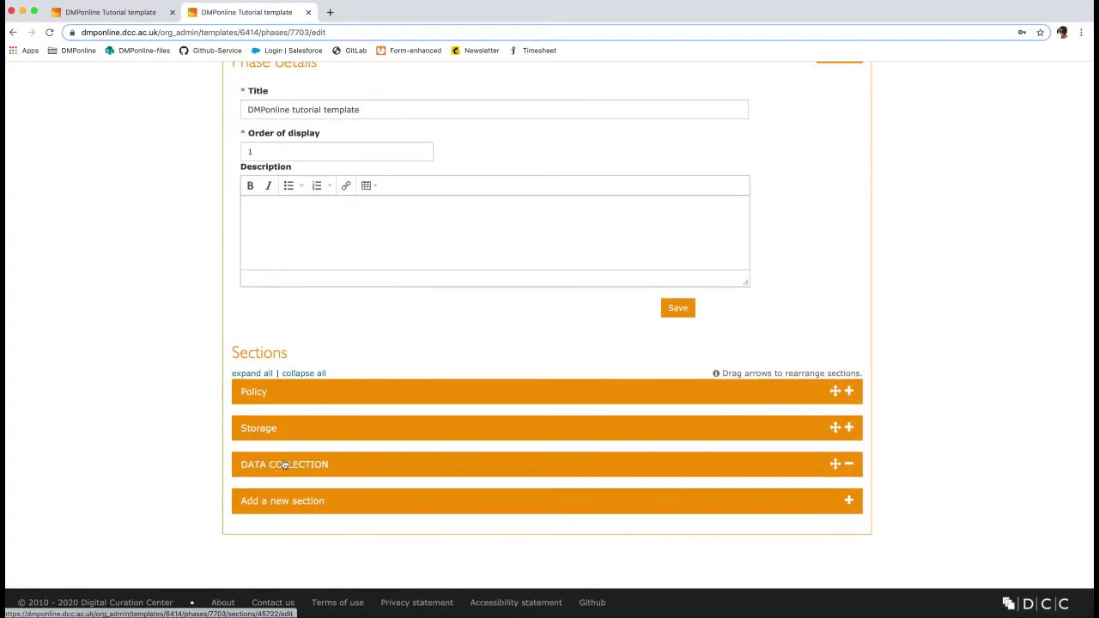
{"action": "left_click", "coordinate": [285, 465]}
{"action": "scroll", "coordinate": [160, 429], "scroll_direction": "down", "scroll_amount": 5}
{"action": "scroll", "coordinate": [158, 426], "scroll_direction": "down", "scroll_amount": 2}
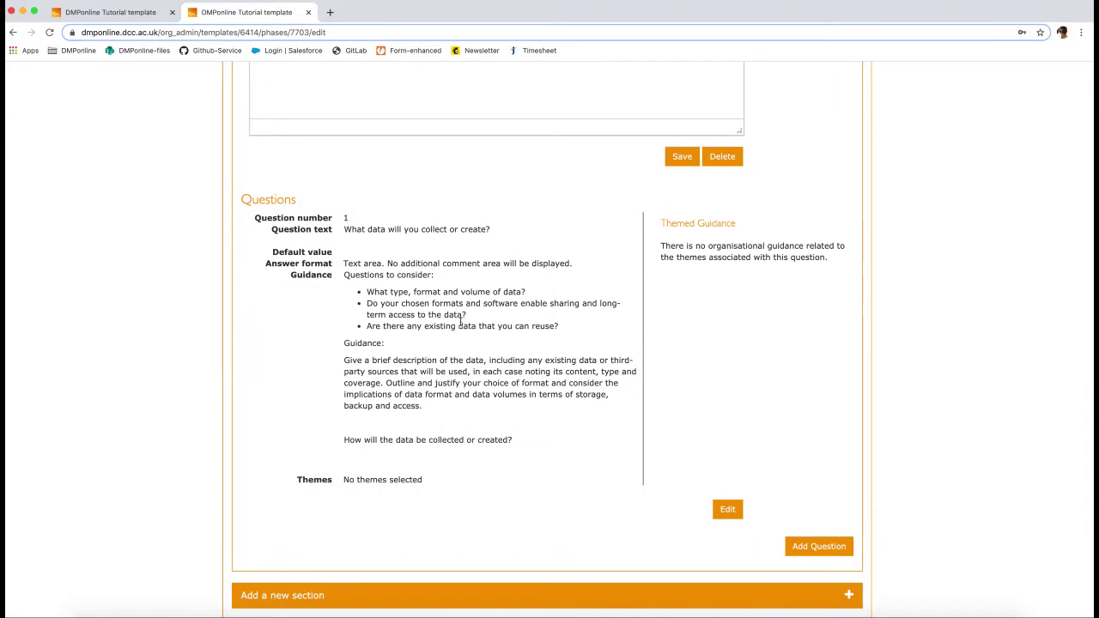
{"action": "scroll", "coordinate": [460, 321], "scroll_direction": "up", "scroll_amount": 10}
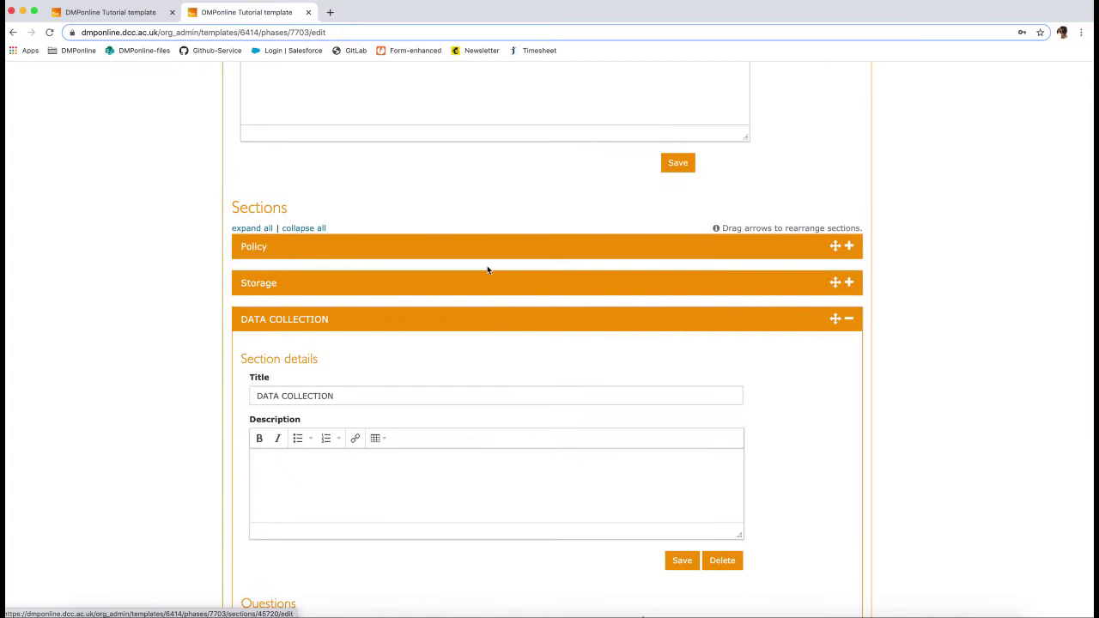
{"action": "scroll", "coordinate": [488, 269], "scroll_direction": "up", "scroll_amount": 9}
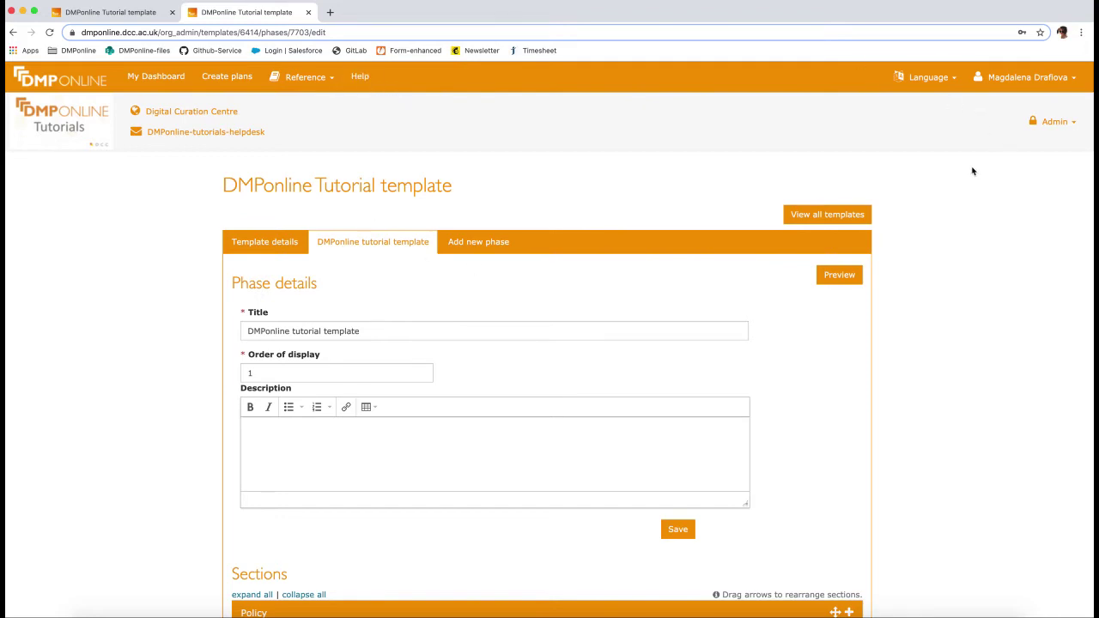
Go back to the templates list and open the ESRC Template from the customisable templates.
{"action": "left_click", "coordinate": [1067, 136]}
{"action": "left_click", "coordinate": [1025, 180]}
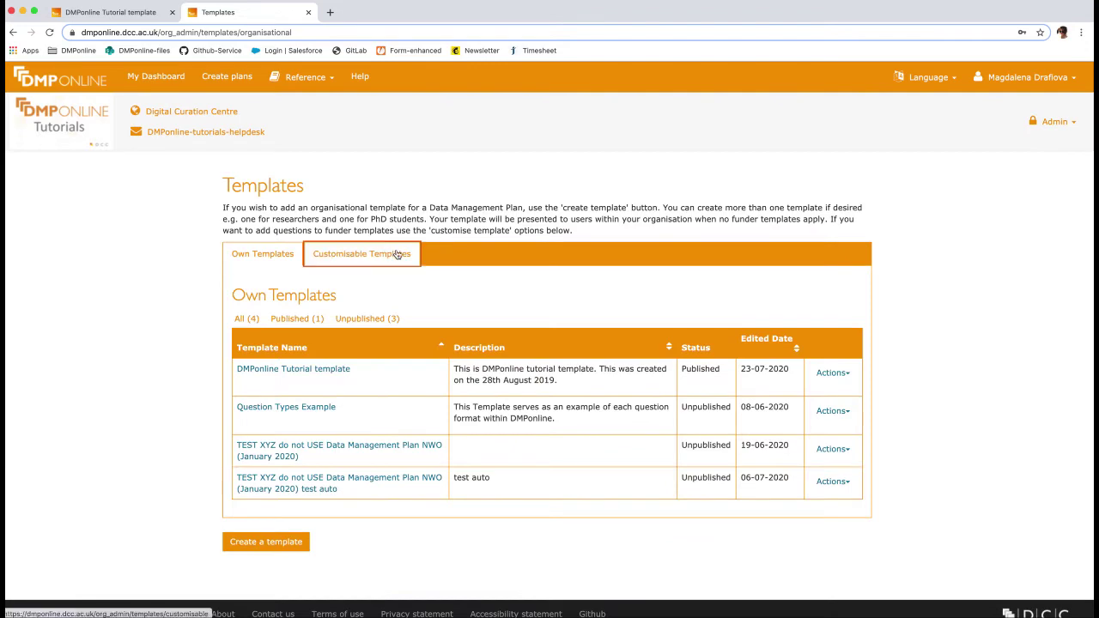
{"action": "left_click", "coordinate": [398, 255]}
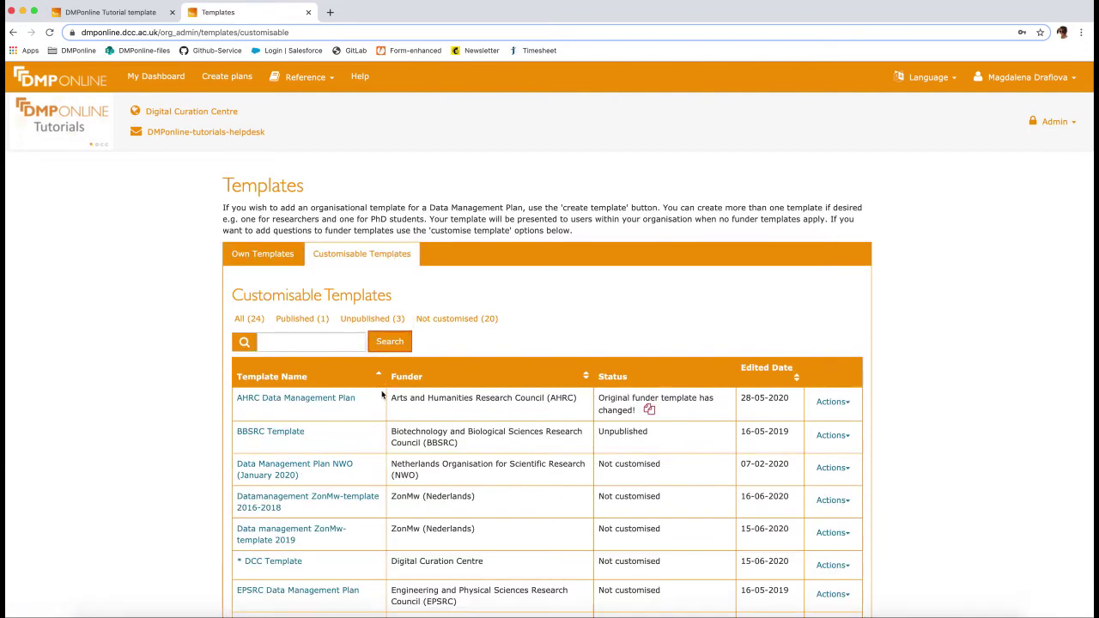
{"action": "scroll", "coordinate": [383, 395], "scroll_direction": "down", "scroll_amount": 2}
{"action": "scroll", "coordinate": [383, 395], "scroll_direction": "down", "scroll_amount": 2}
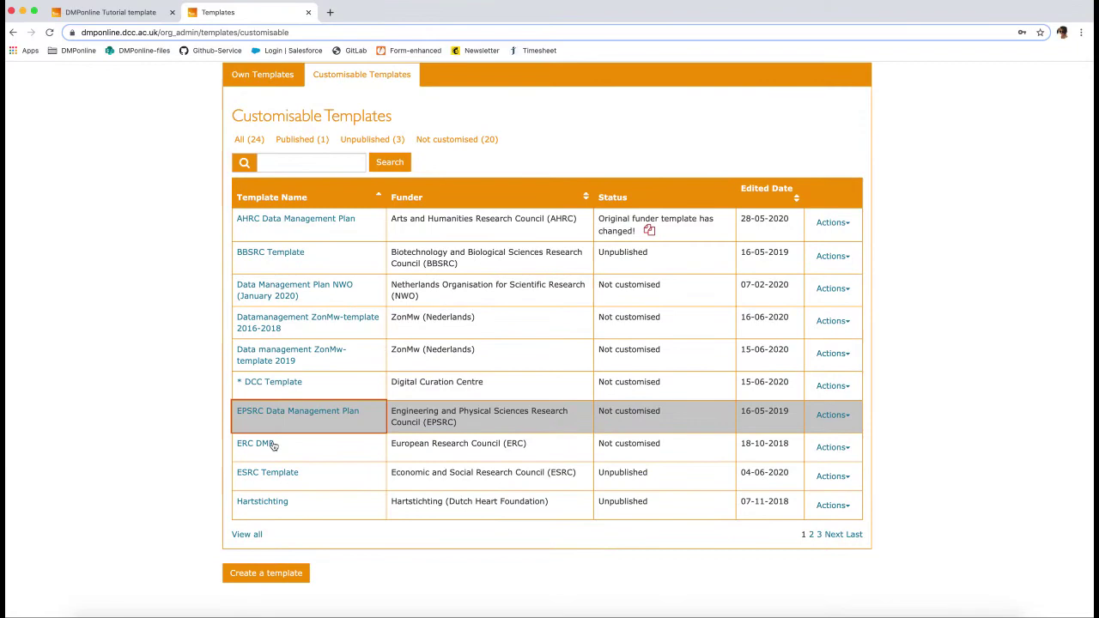
{"action": "left_click", "coordinate": [283, 481]}
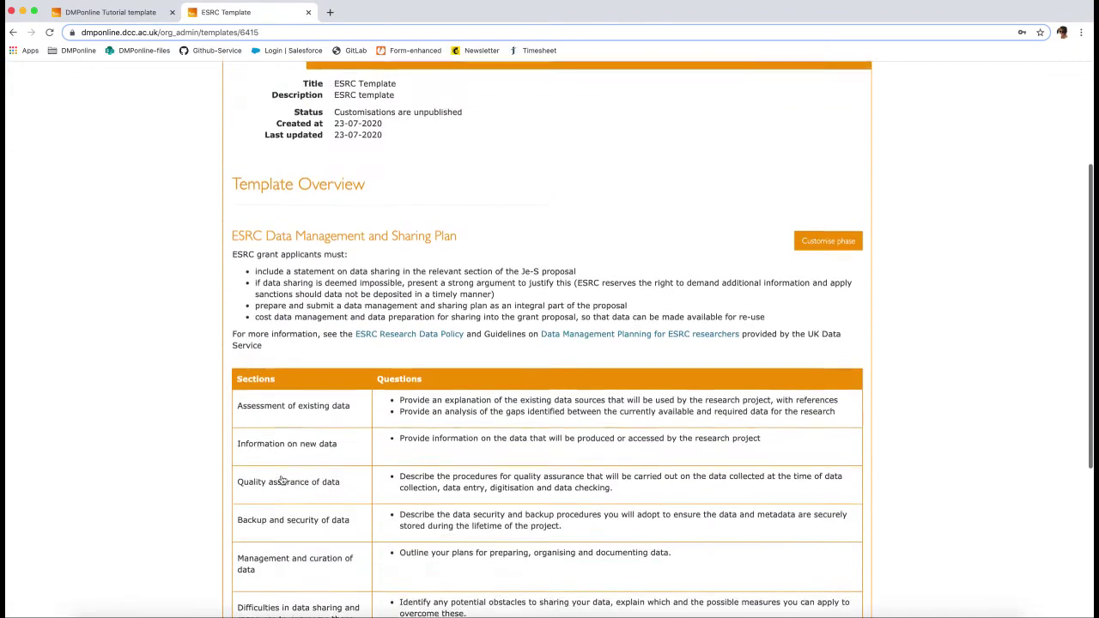
Customise the ESRC Data Management and Sharing Plan phase by expanding its Backup and security of data section down to the question's annotations.
{"action": "scroll", "coordinate": [392, 342], "scroll_direction": "down", "scroll_amount": 4}
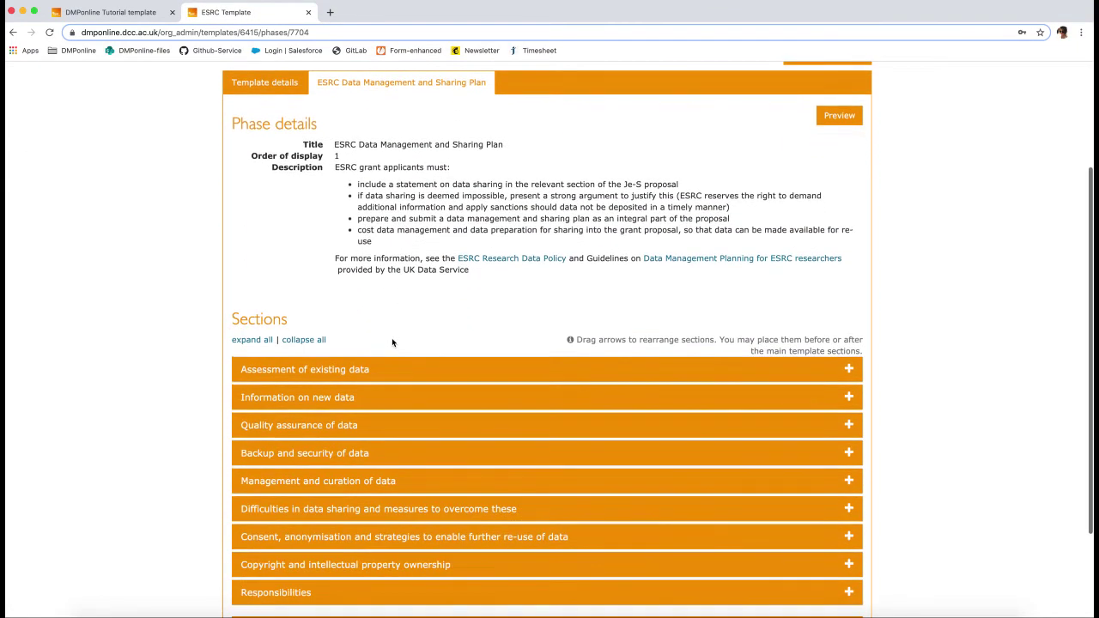
{"action": "scroll", "coordinate": [393, 343], "scroll_direction": "down", "scroll_amount": 1}
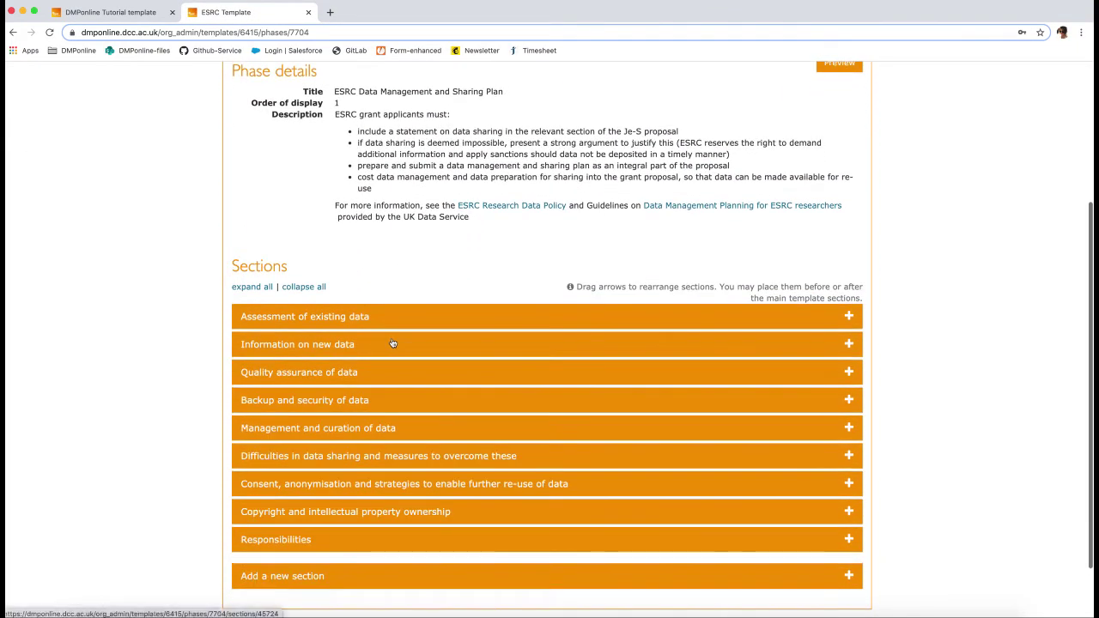
{"action": "left_click", "coordinate": [327, 405]}
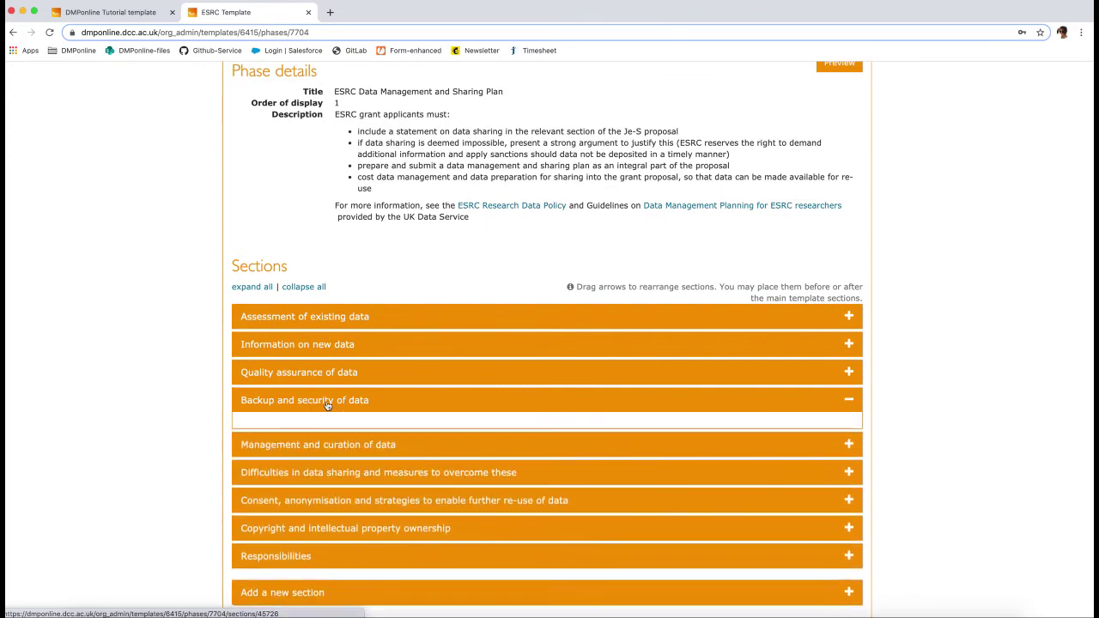
{"action": "scroll", "coordinate": [327, 405], "scroll_direction": "down", "scroll_amount": 4}
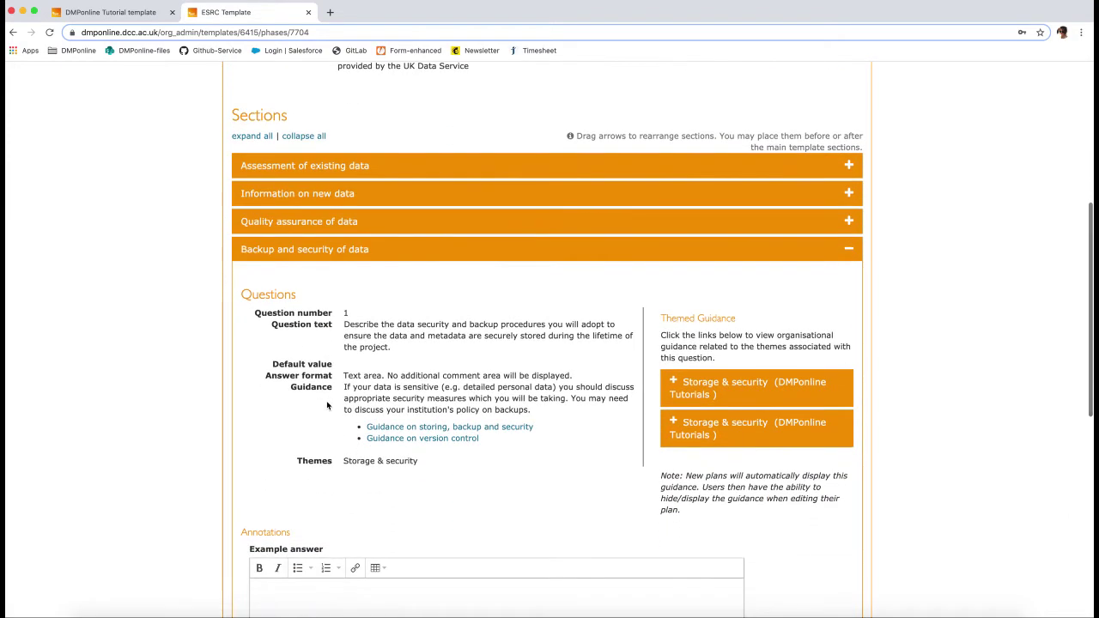
{"action": "scroll", "coordinate": [327, 406], "scroll_direction": "down", "scroll_amount": 1}
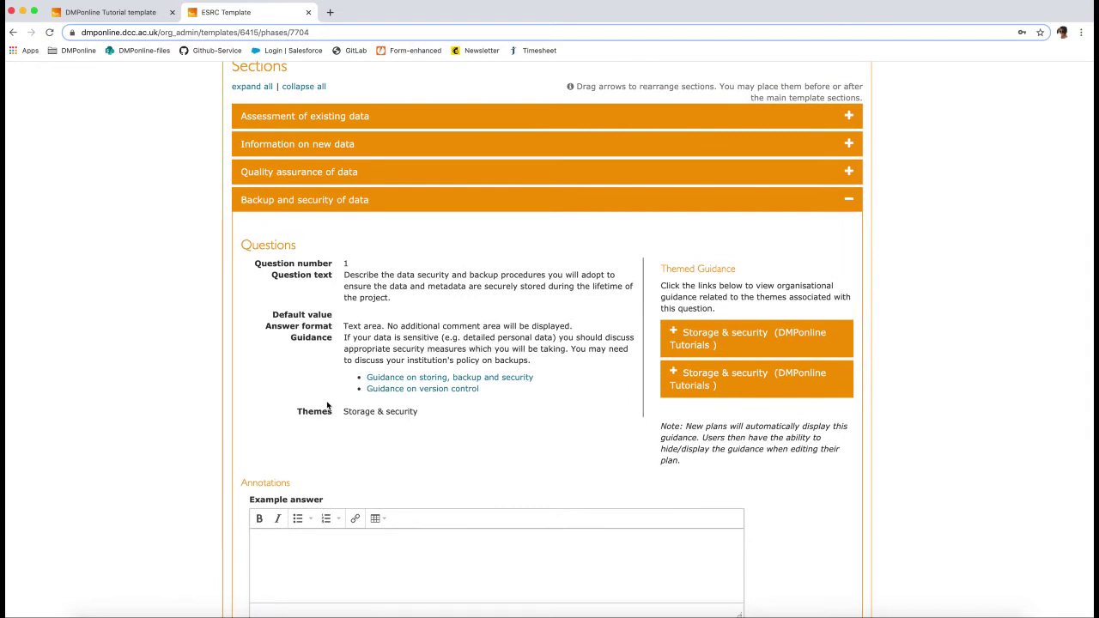
Add guidance on storage, backup responsibility and data recovery, starting with "Questions to consider:", to the Backup and security of data question and save it.
{"action": "scroll", "coordinate": [326, 406], "scroll_direction": "down", "scroll_amount": 2}
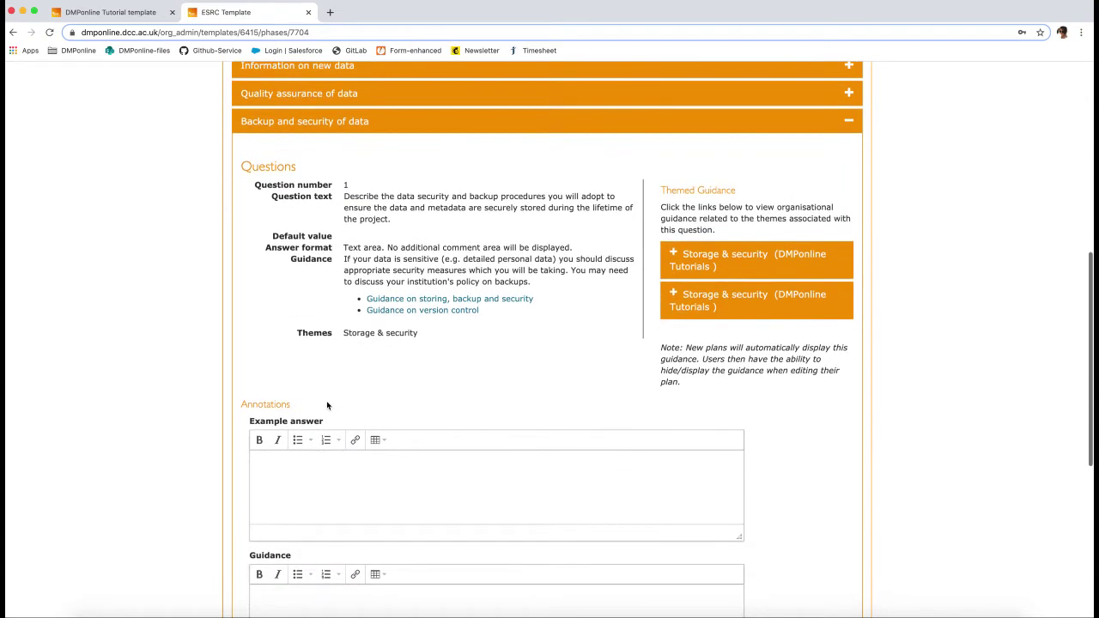
{"action": "scroll", "coordinate": [327, 405], "scroll_direction": "down", "scroll_amount": 1}
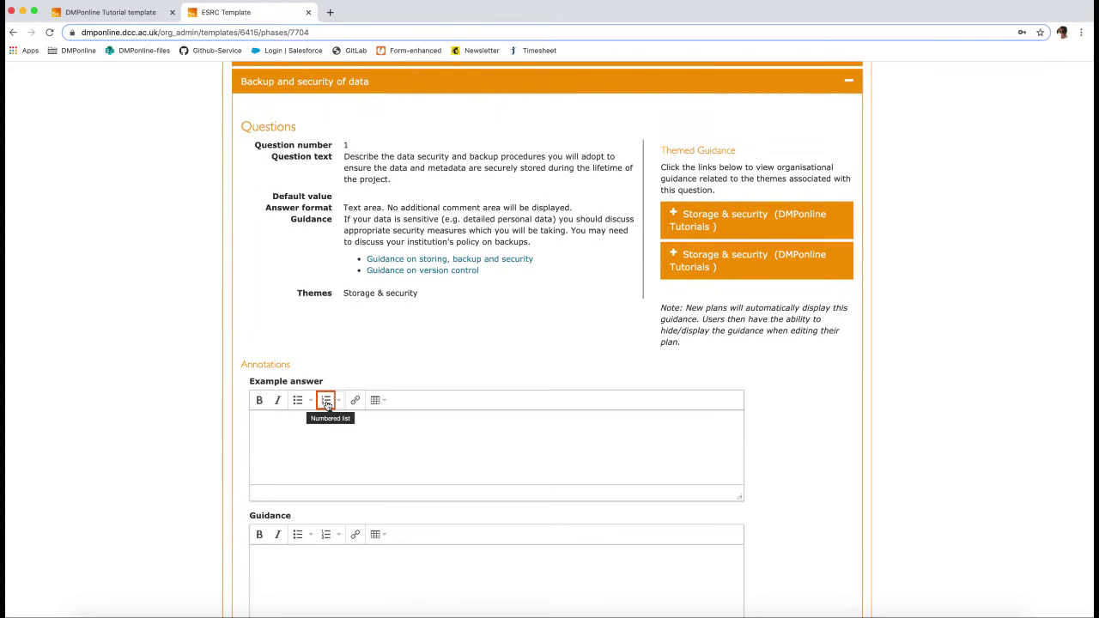
{"action": "scroll", "coordinate": [326, 405], "scroll_direction": "up", "scroll_amount": 1}
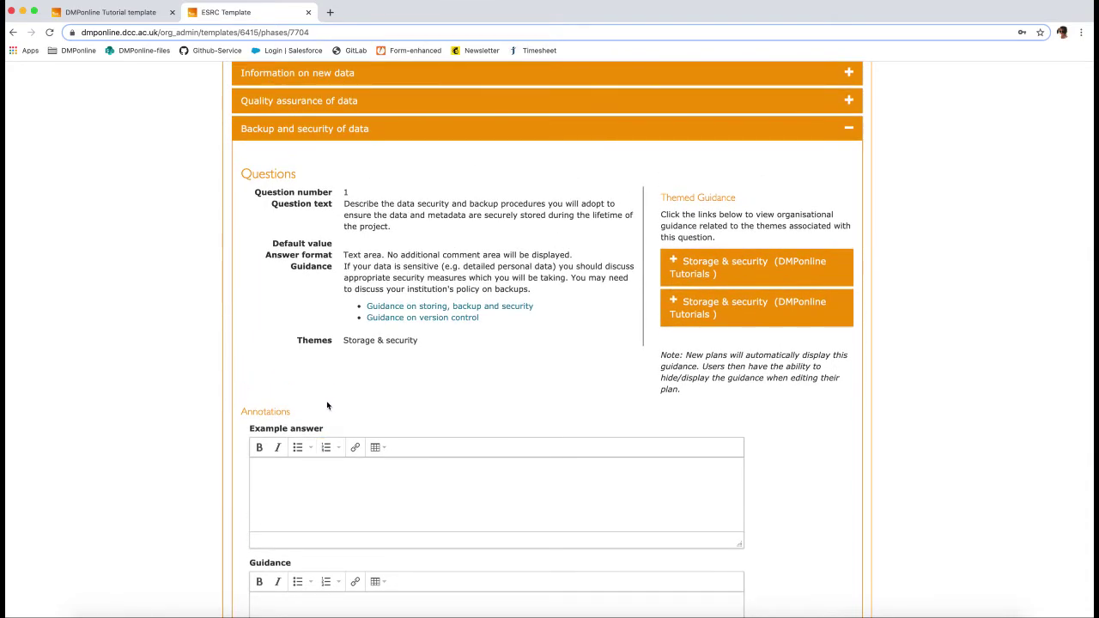
{"action": "scroll", "coordinate": [327, 405], "scroll_direction": "down", "scroll_amount": 4}
{"action": "left_click", "coordinate": [373, 418]}
{"action": "type", "text": "Guidance: Questions to consider: Do you have sufficient storage or will you need to include charges for additional services? How will the data be backed up? Who will be responsible for backup and recovery? How will the data be recovered in the event of an incident? Guidance: State how often the data will be backed up and to which locations. How many copies are being made? Storing data on laptops, computer hard drives or external storage devices alone is very risky. The use of robust, managed storage provided by university IT teams is preferable. Similarly, it is normally better to use automatic backup services provided by IT Services than rely on manual processes. If you choose to use a third-party service, you should ensure that this does not conflict with any funder, institutional, departmental or group policies, for example in terms of the legal jurisdiction in which data are held or the protection of sensitive data."}
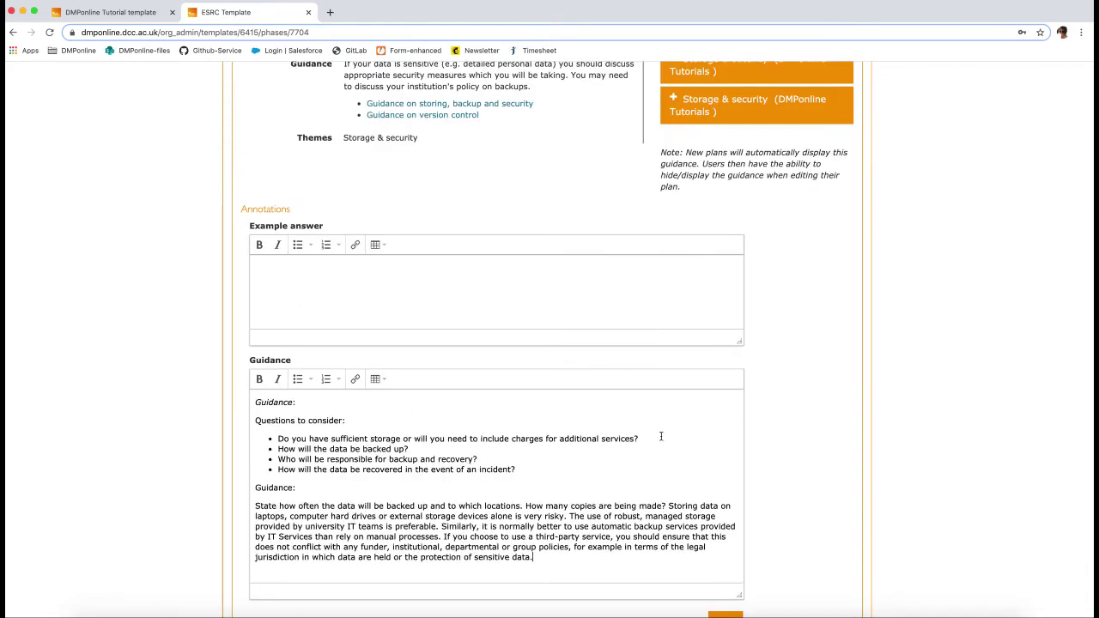
{"action": "scroll", "coordinate": [770, 491], "scroll_direction": "down", "scroll_amount": 3}
{"action": "left_click", "coordinate": [727, 478]}
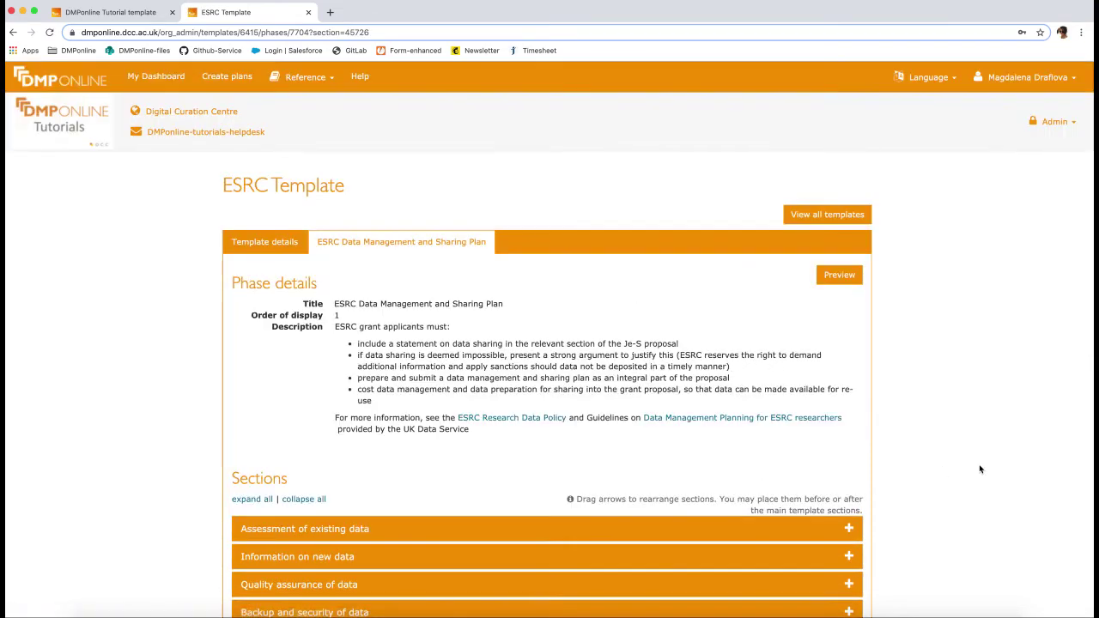
Return to the customisable templates list and publish the customisation of the ESRC Template.
{"action": "left_click", "coordinate": [296, 242]}
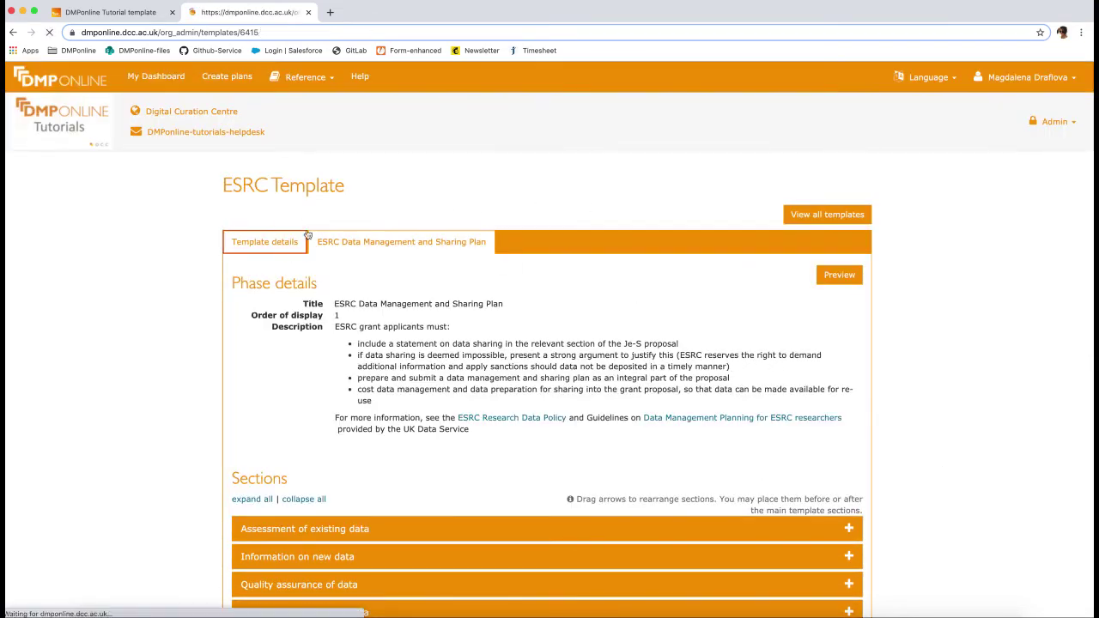
{"action": "left_click", "coordinate": [1055, 122]}
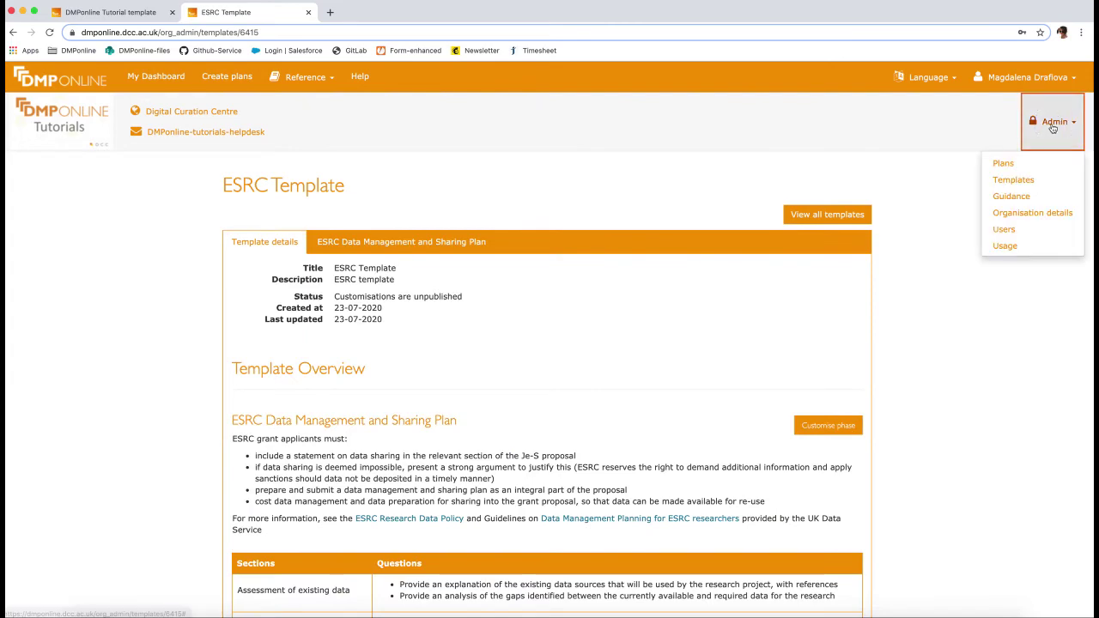
{"action": "left_click", "coordinate": [1031, 180]}
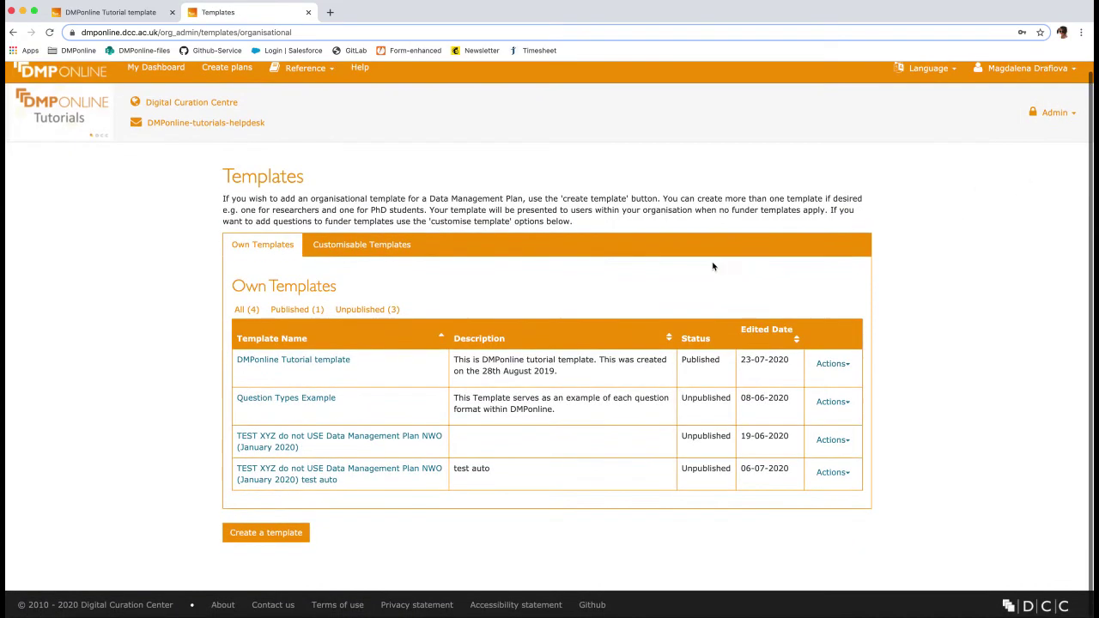
{"action": "left_click", "coordinate": [1055, 122]}
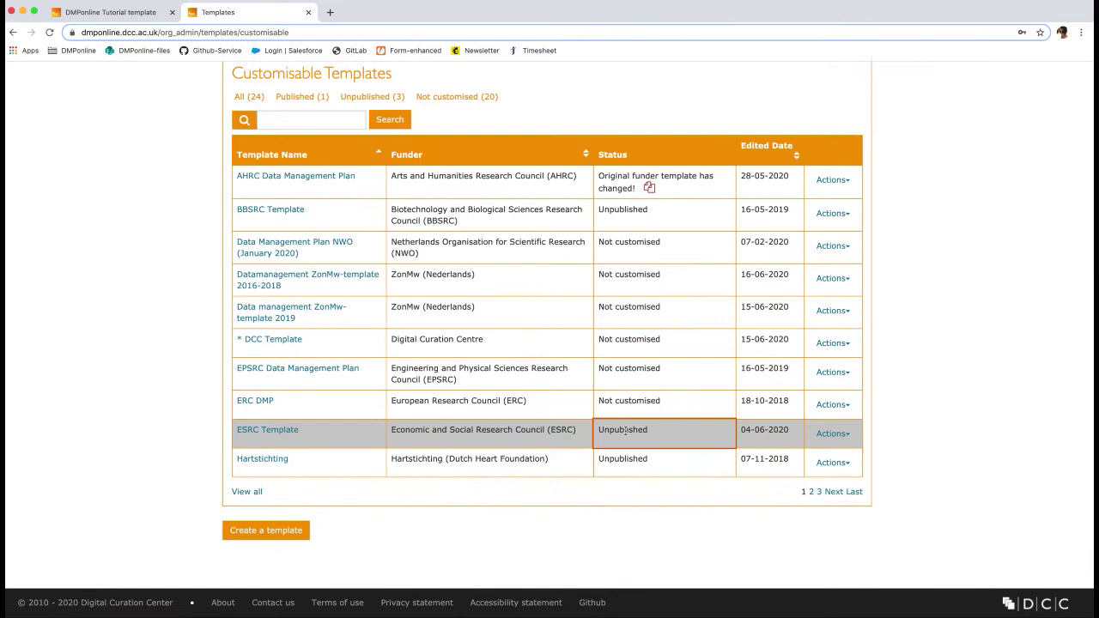
{"action": "left_click", "coordinate": [826, 434]}
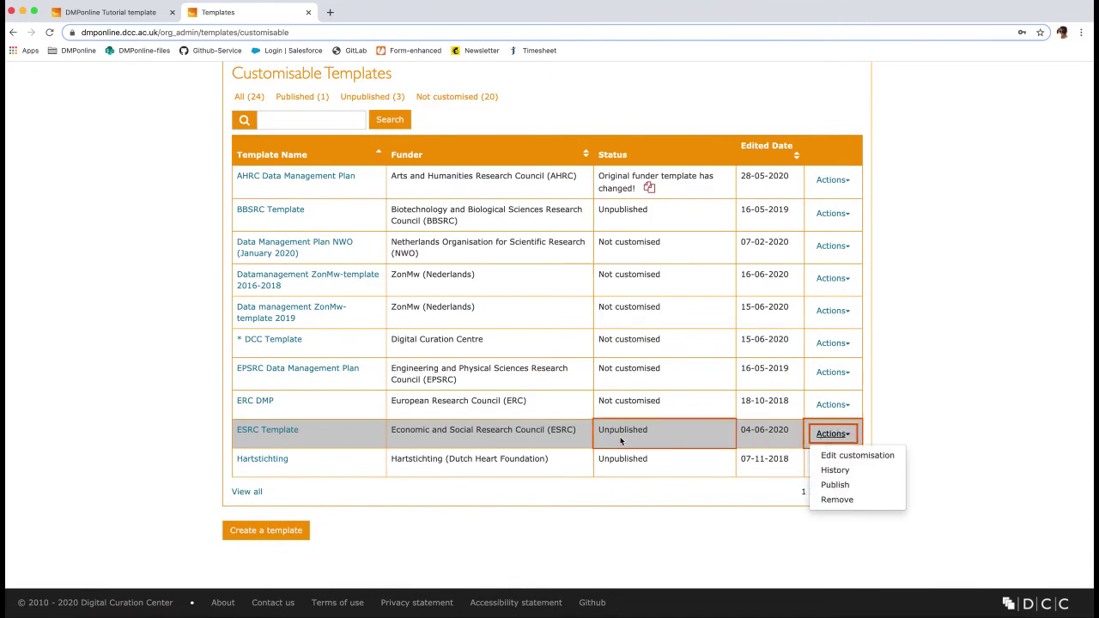
{"action": "left_click", "coordinate": [834, 484]}
Reopen the ESRC Template from the customisable templates and go to its ESRC Data Management and Sharing Plan phase.
{"action": "scroll", "coordinate": [992, 482], "scroll_direction": "down", "scroll_amount": 5}
{"action": "left_click", "coordinate": [256, 444]}
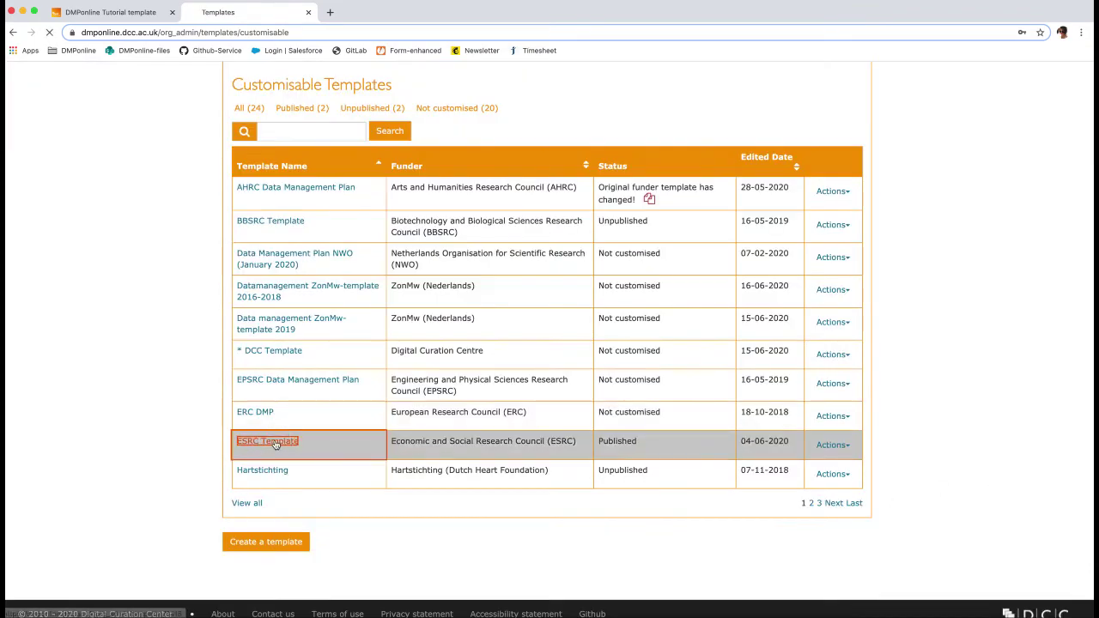
{"action": "scroll", "coordinate": [426, 467], "scroll_direction": "down", "scroll_amount": 4}
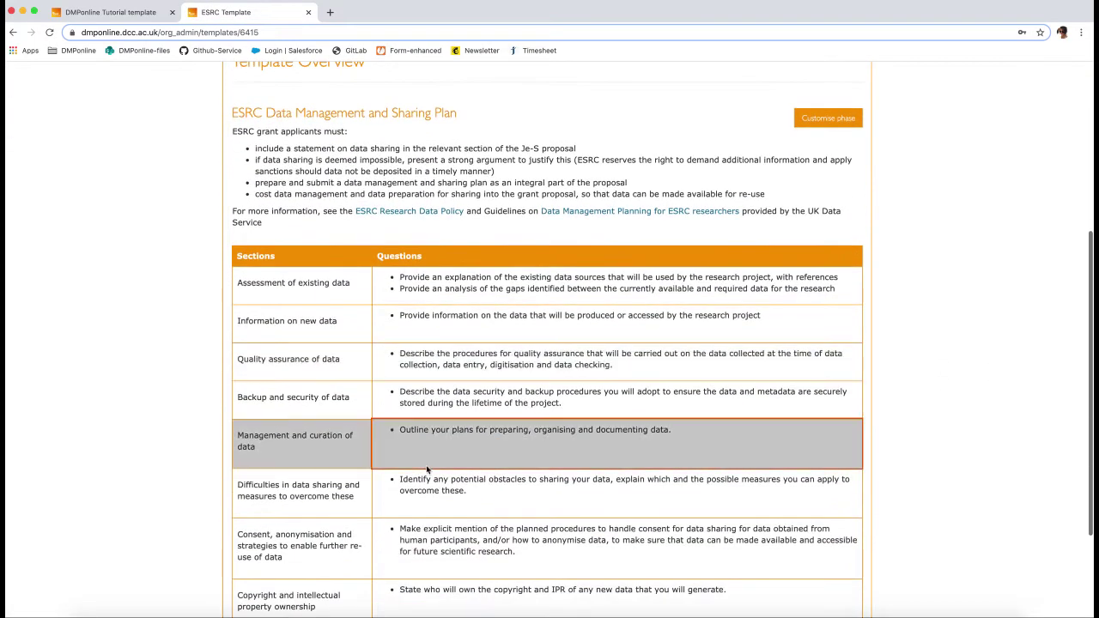
{"action": "scroll", "coordinate": [427, 470], "scroll_direction": "up", "scroll_amount": 3}
{"action": "left_click", "coordinate": [400, 201]}
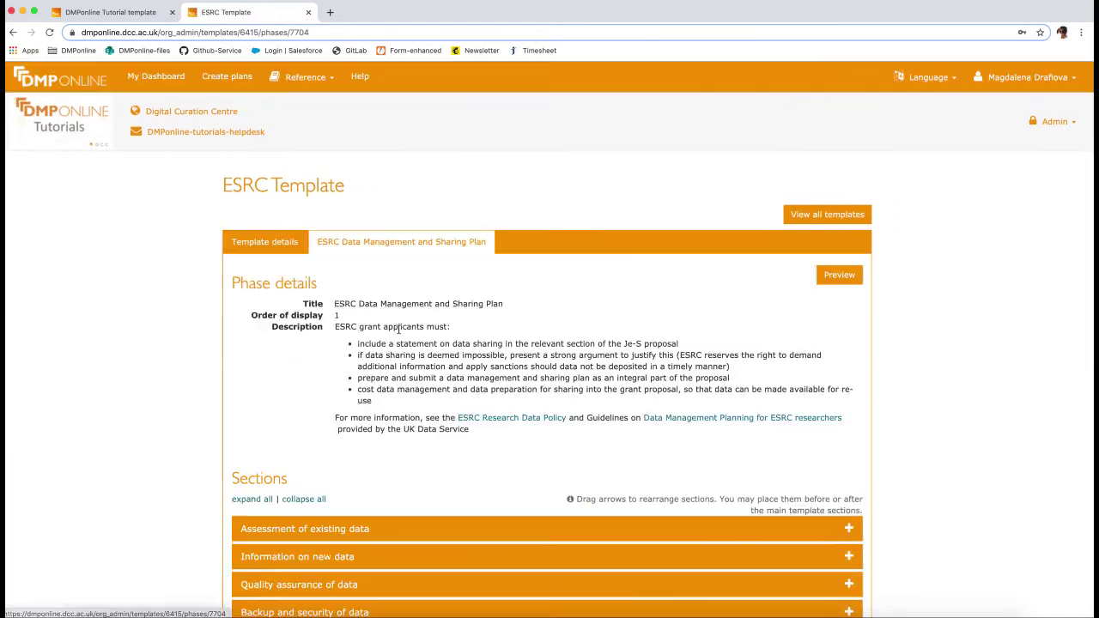
Expand the Backup and security of data section, check the question's guidance annotation and save it again.
{"action": "scroll", "coordinate": [326, 468], "scroll_direction": "down", "scroll_amount": 5}
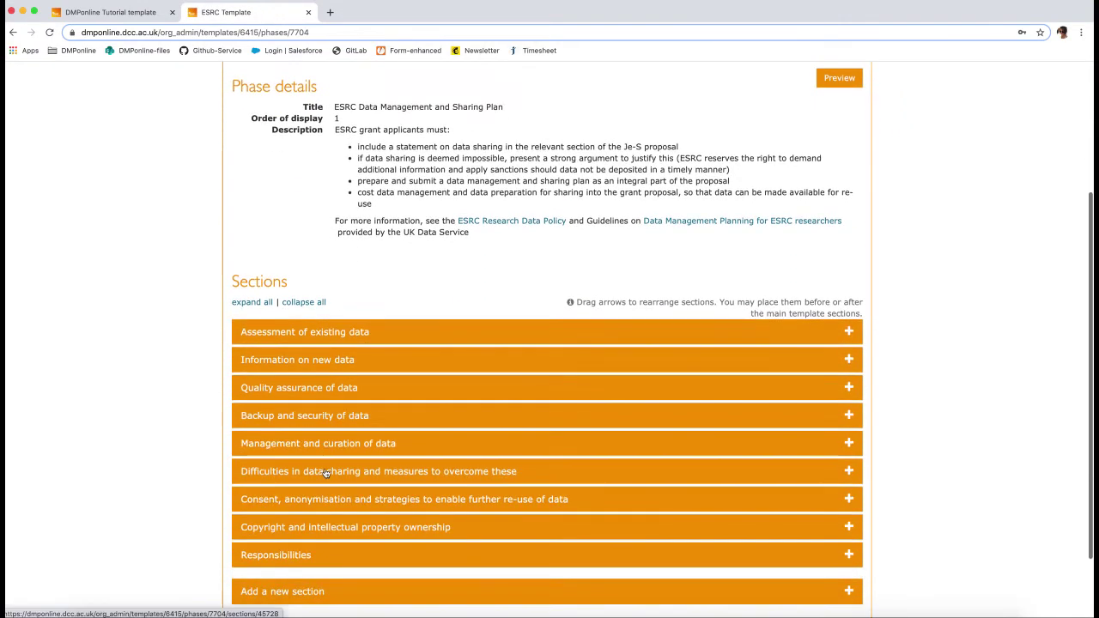
{"action": "left_click", "coordinate": [326, 419]}
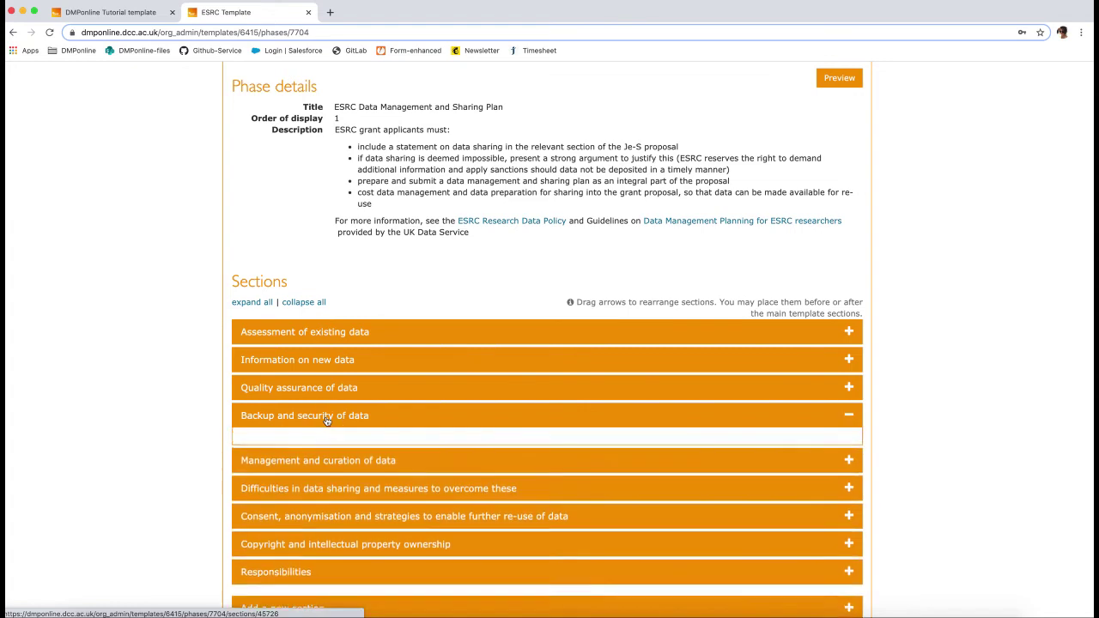
{"action": "scroll", "coordinate": [326, 421], "scroll_direction": "down", "scroll_amount": 4}
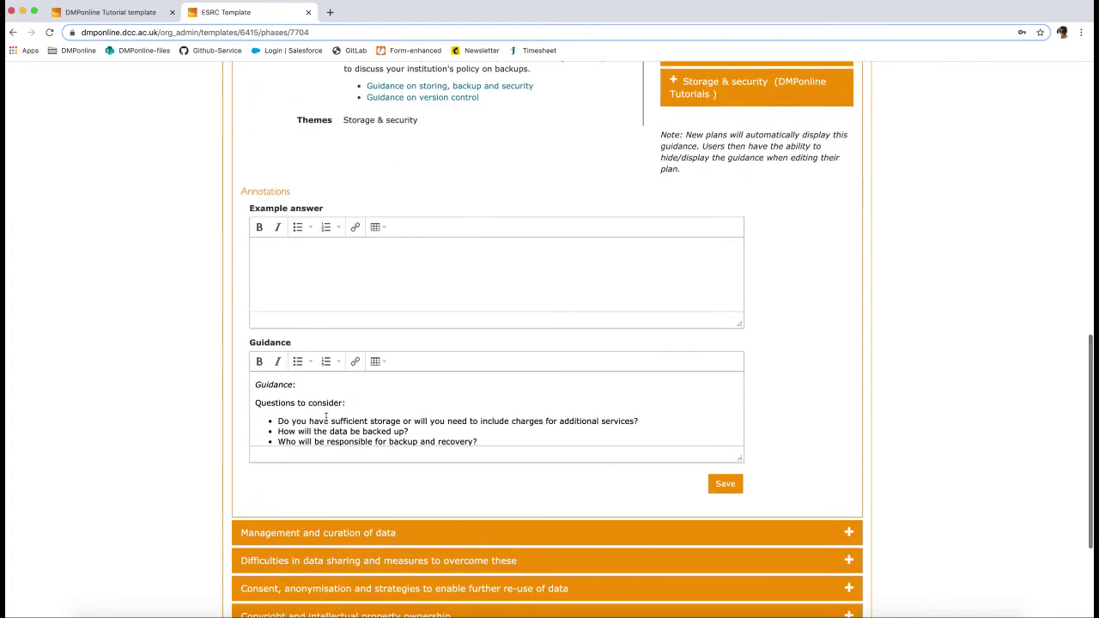
{"action": "scroll", "coordinate": [473, 452], "scroll_direction": "down", "scroll_amount": 1}
{"action": "left_click", "coordinate": [732, 459]}
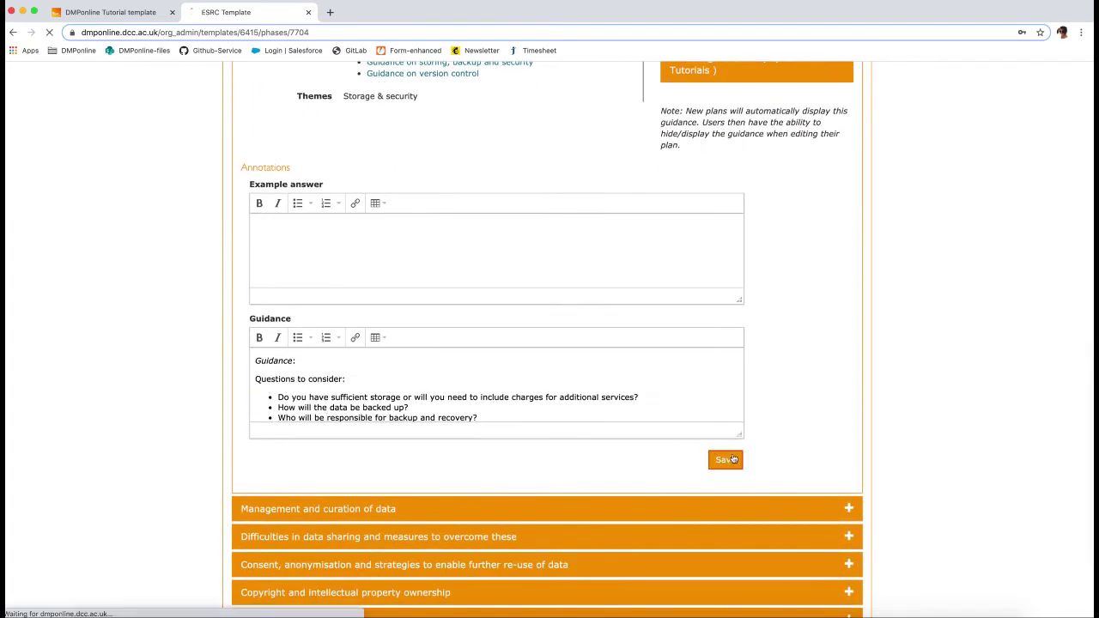